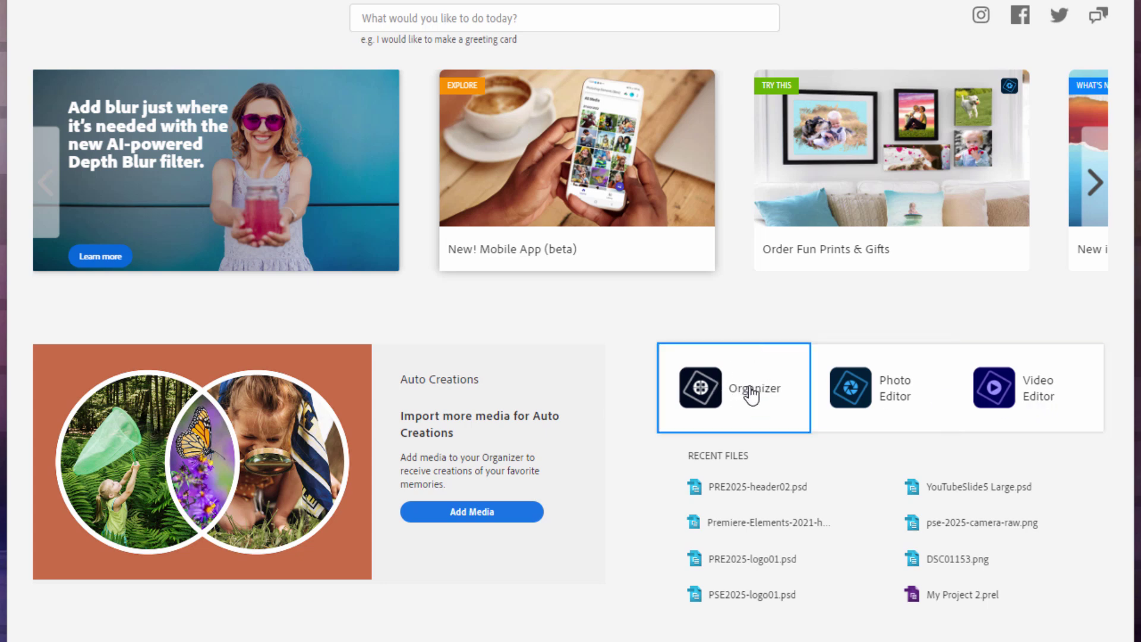
Step: Launch the Organizer and show the Import sources: Files and Folders, Camera or Card Reader, Scanner, In Bulk
click(751, 392)
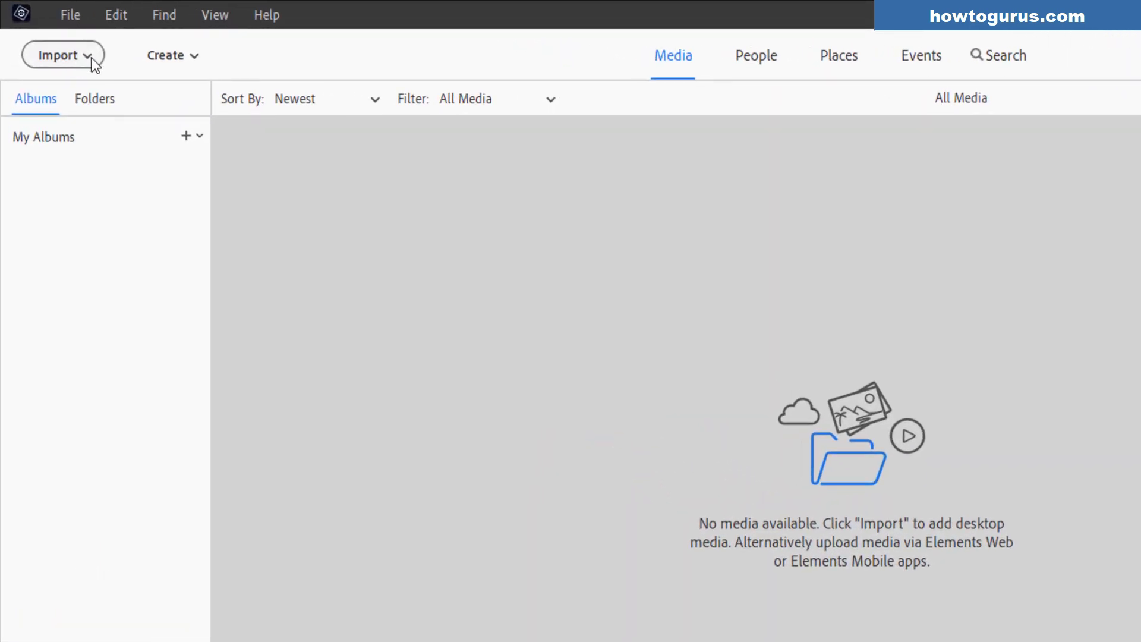
click(91, 58)
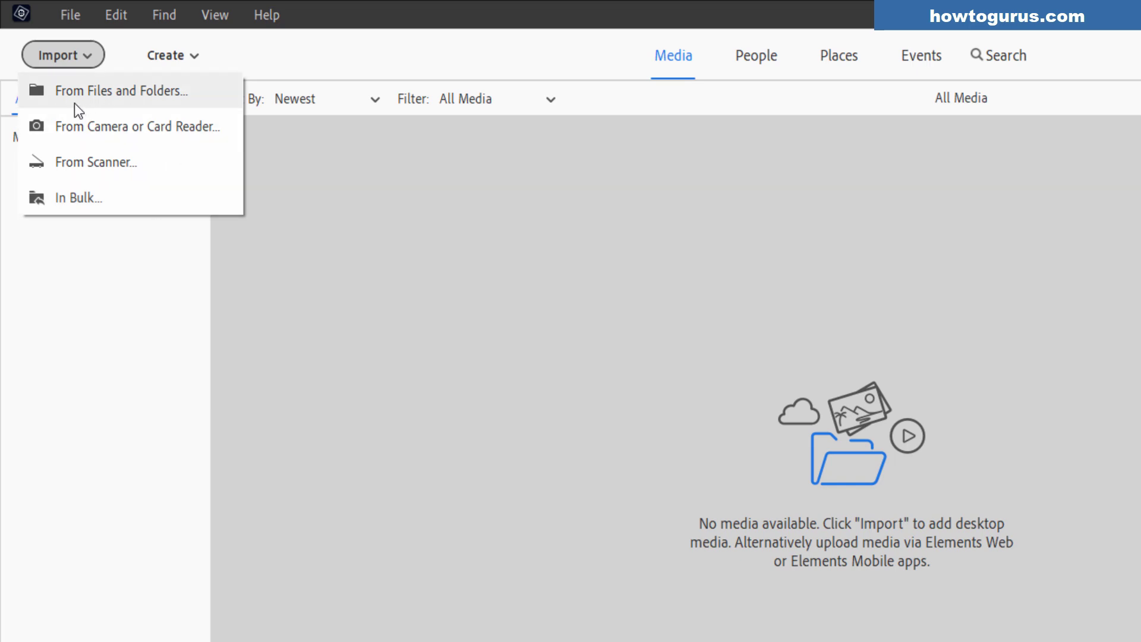
Step: Import all 34 Projects images, add-edit-text.bmp through white balance levels after.bmp, into the catalog
click(130, 90)
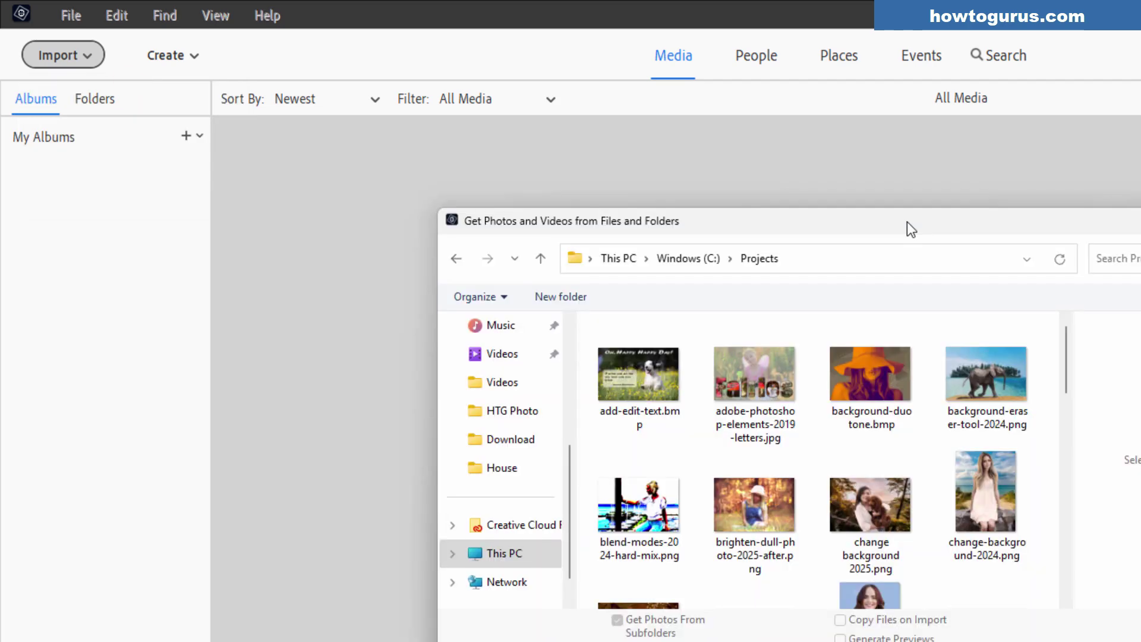
click(898, 222)
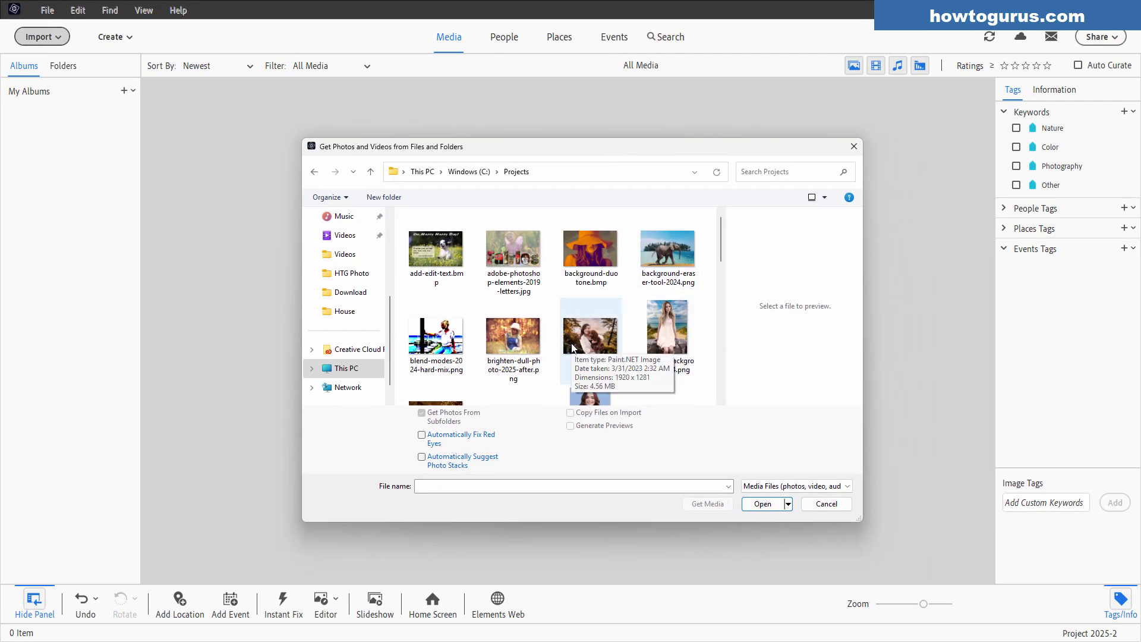
click(445, 250)
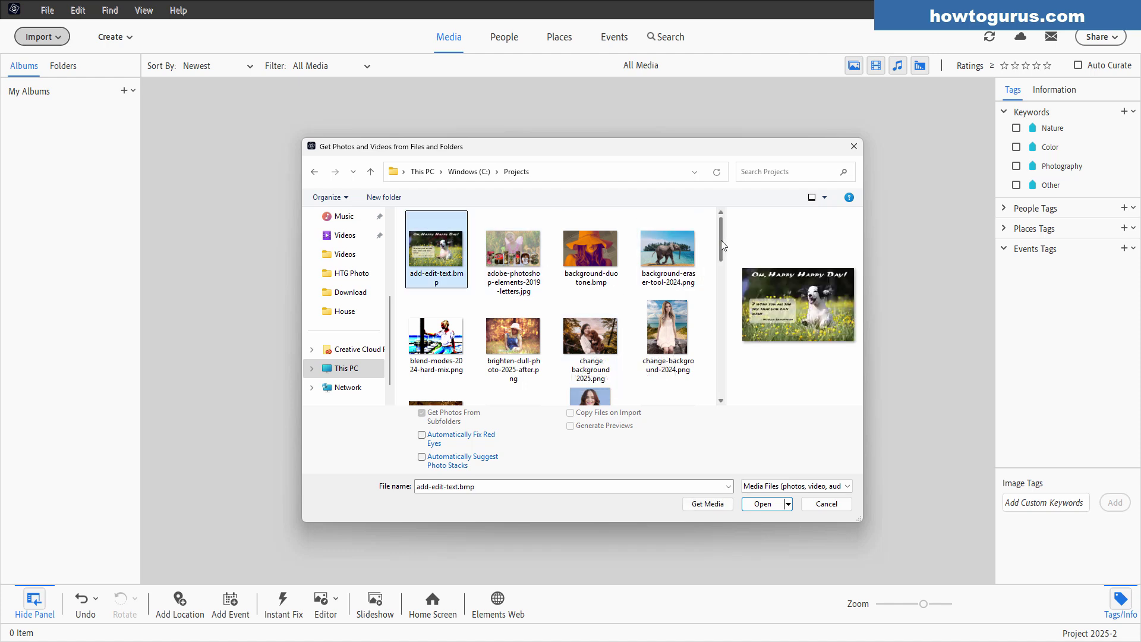
drag(722, 240, 716, 377)
key(shift)
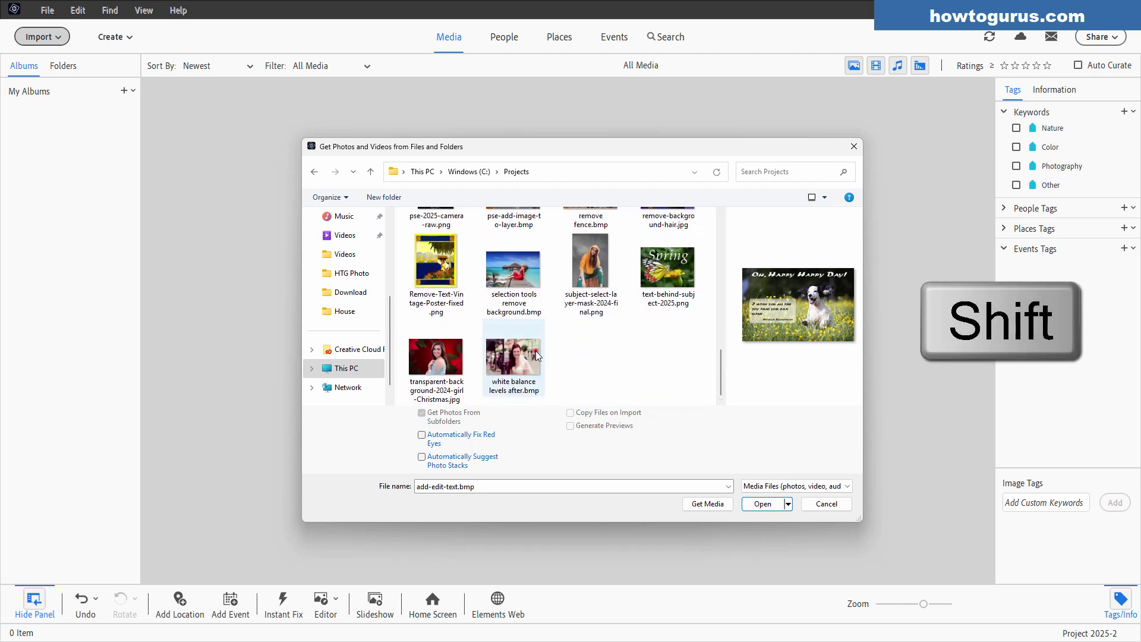
shift+click(538, 354)
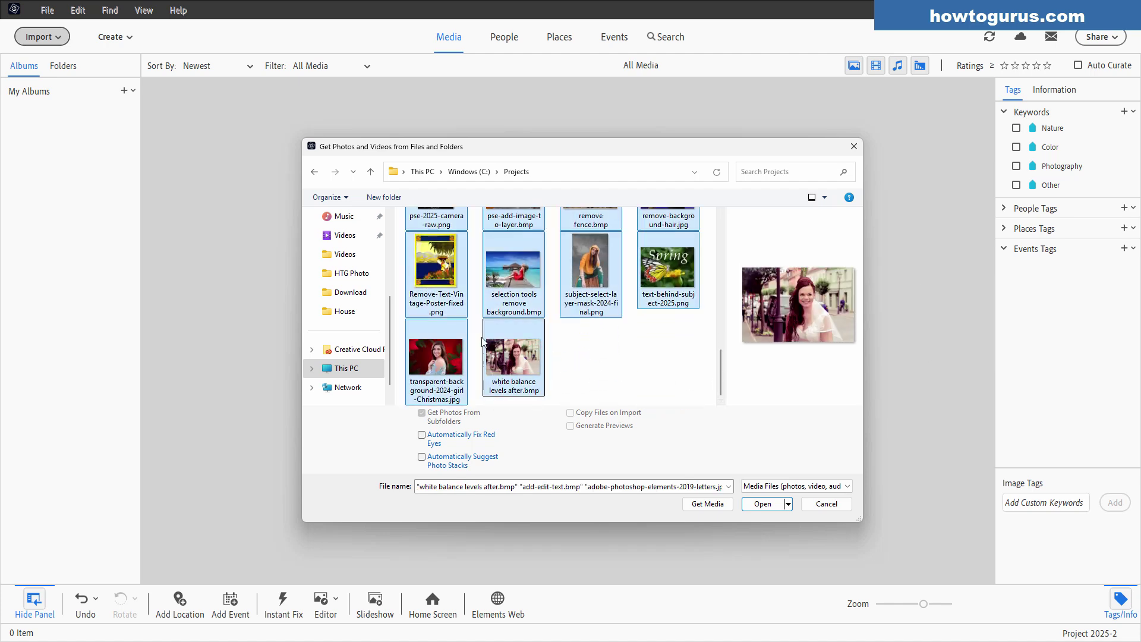
drag(720, 384, 718, 291)
click(763, 503)
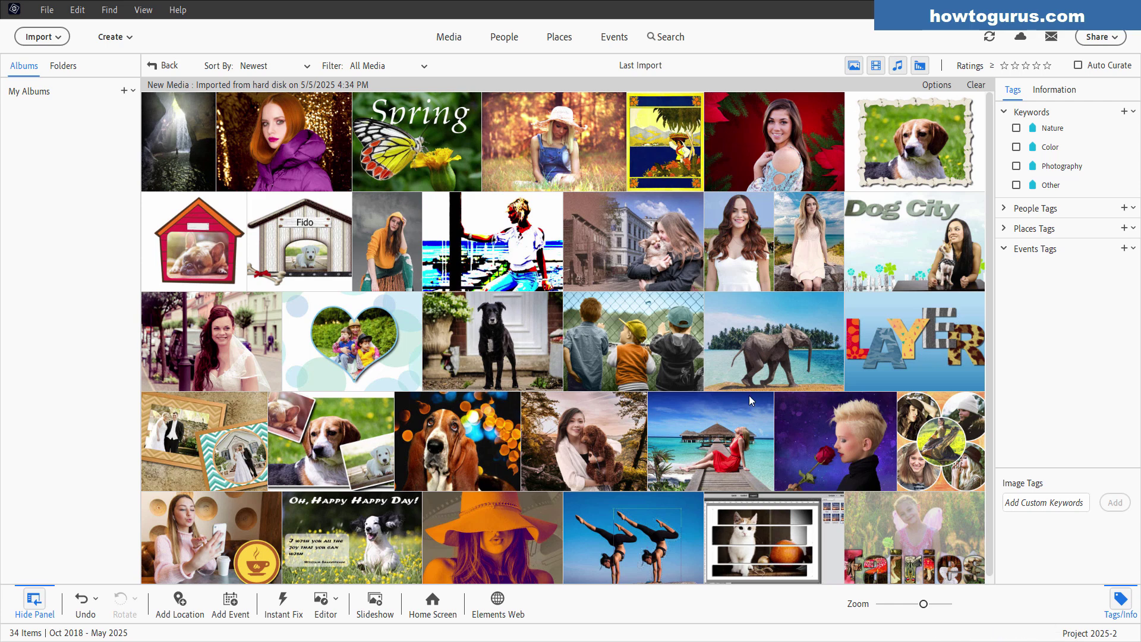
double_click(529, 339)
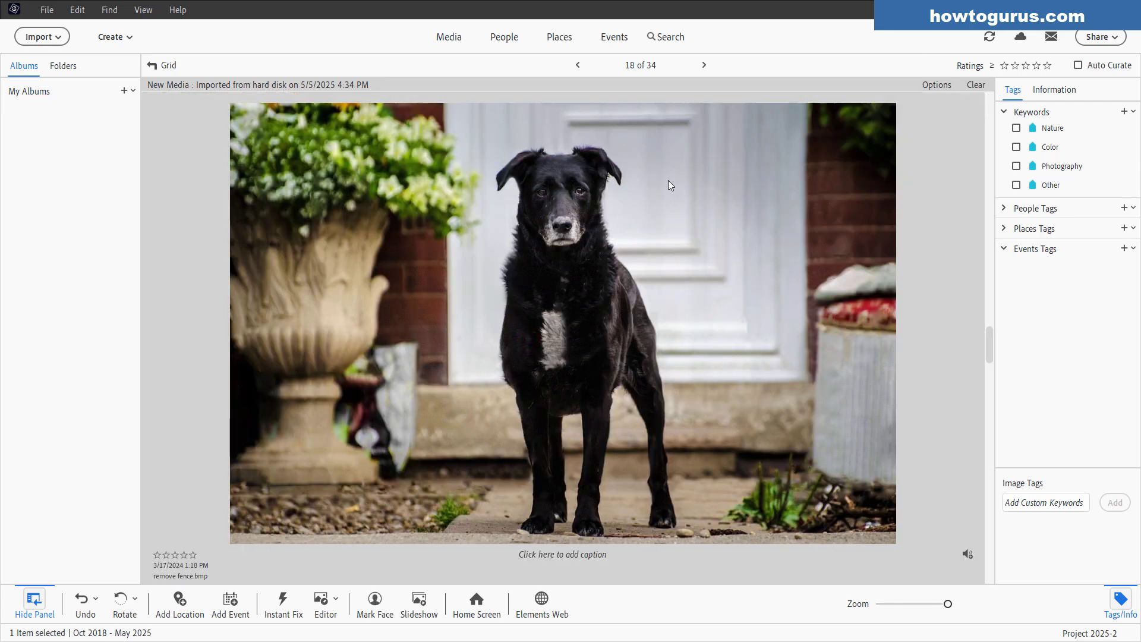
click(169, 66)
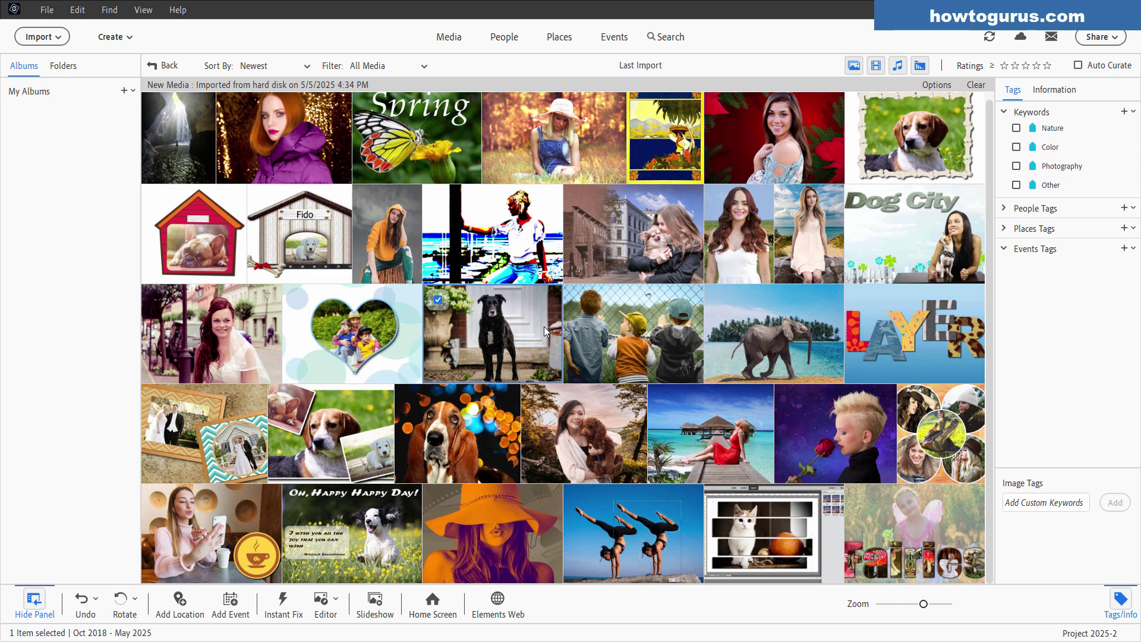
Step: Remove the zoo smart tag from the elephant photo, keeping animal, elephant, wildlife, safari and wild
right_click(770, 323)
mouse_move(823, 324)
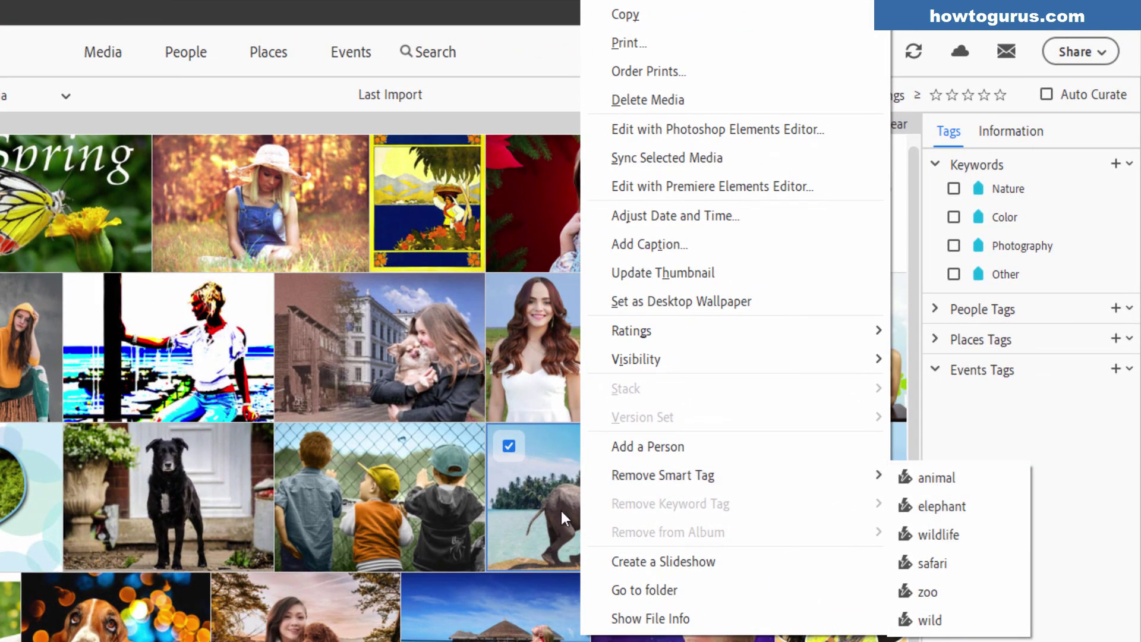
mouse_move(829, 474)
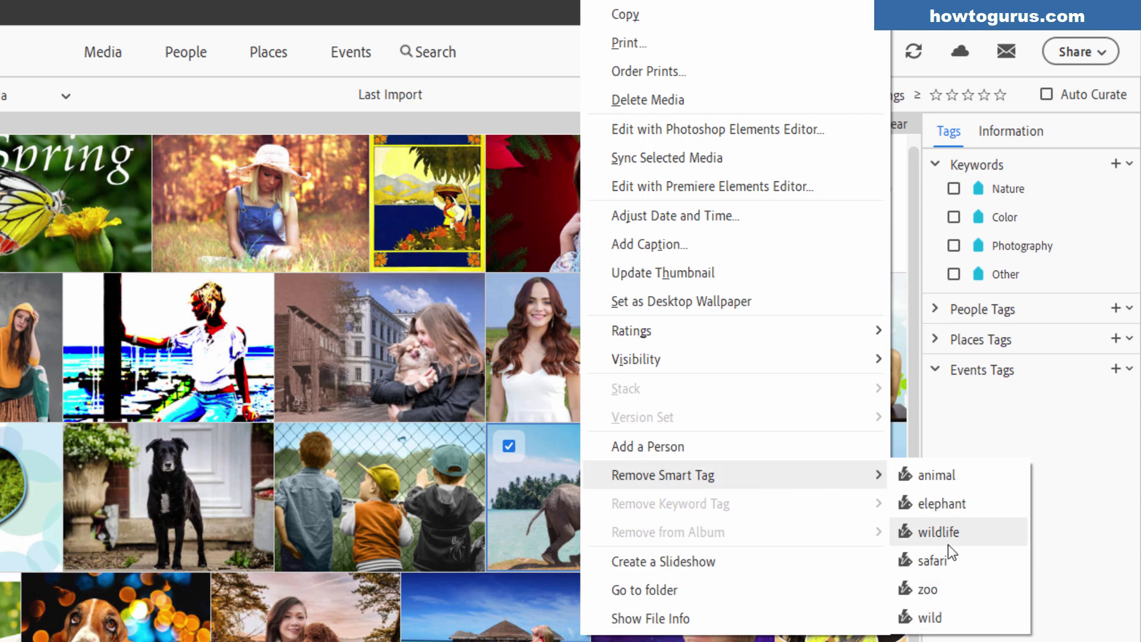
click(937, 590)
right_click(636, 480)
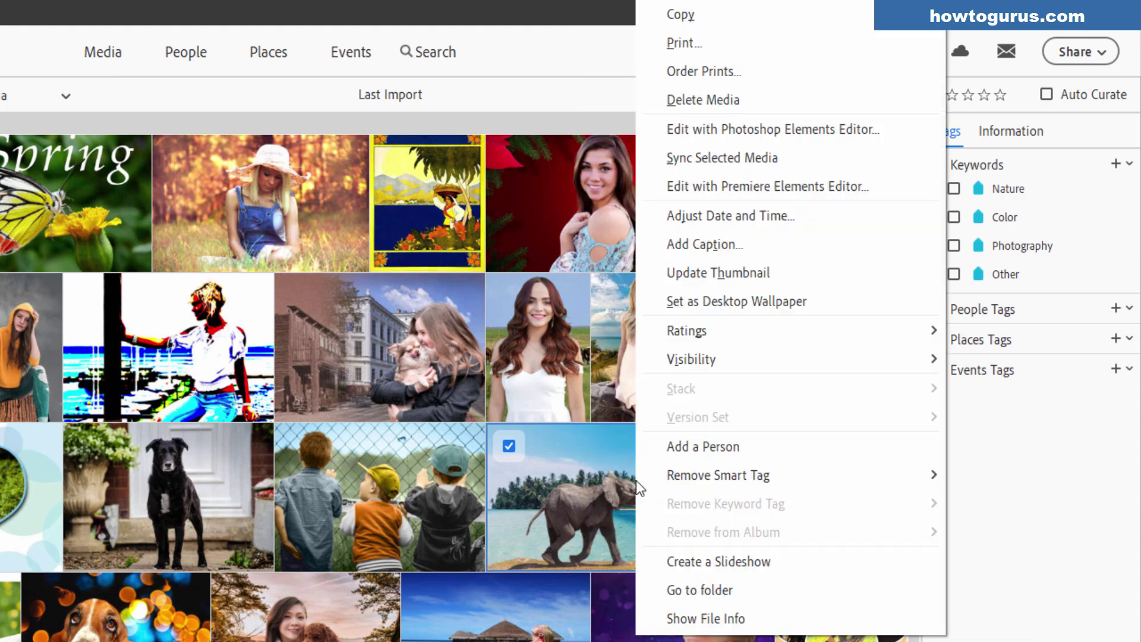
mouse_move(758, 481)
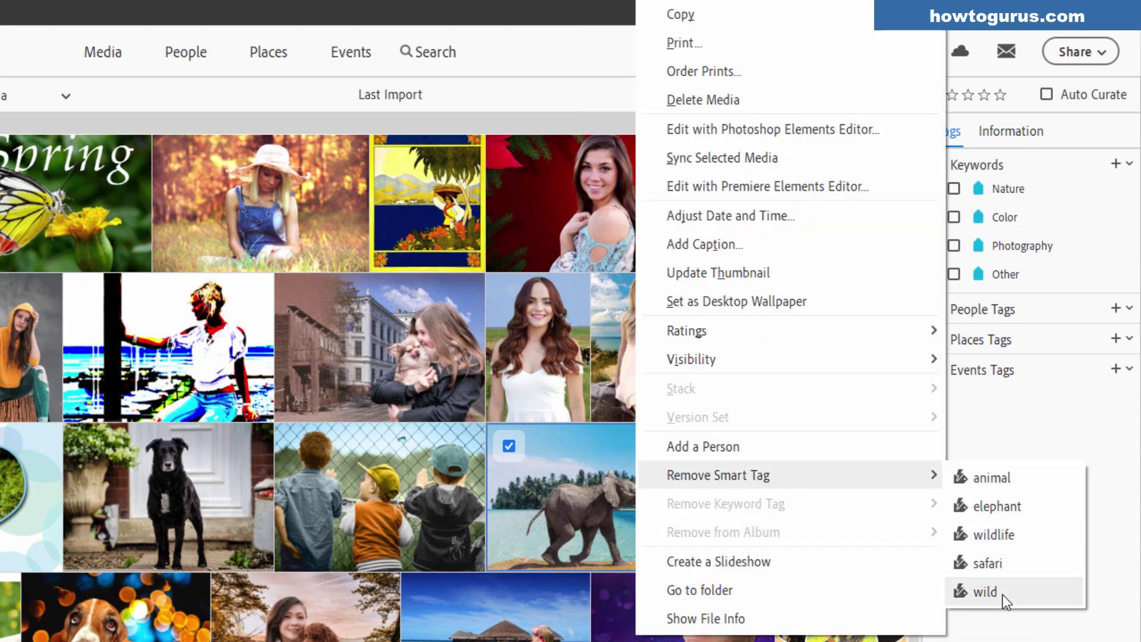
click(588, 496)
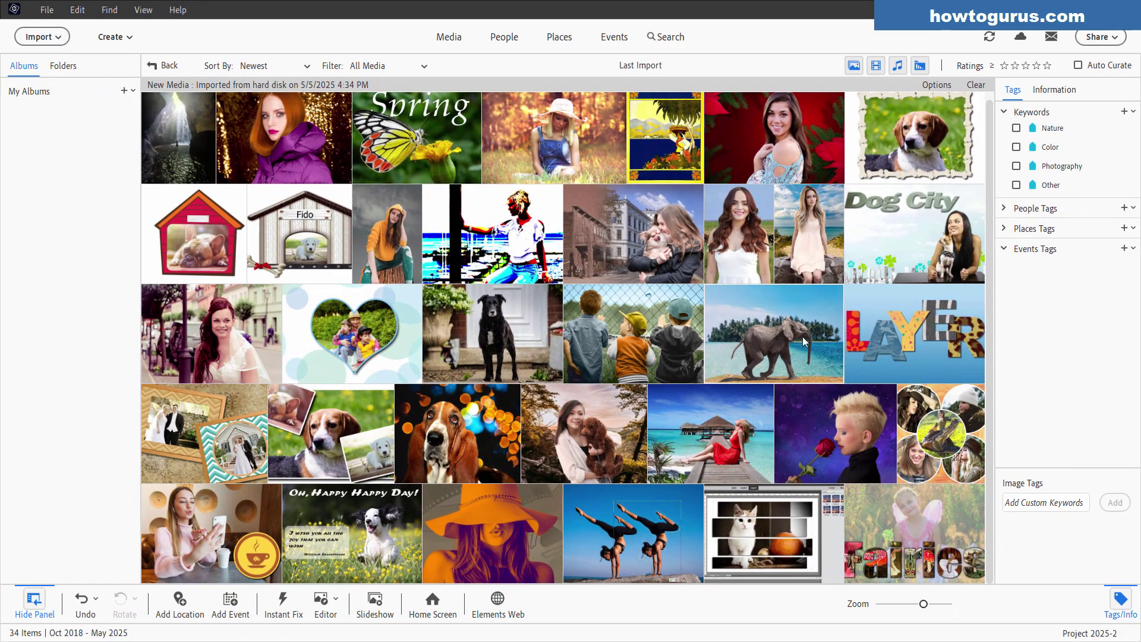
Step: Drag the Nature keyword onto the elephant photo and check its tags in the context menu
click(536, 320)
right_click(536, 321)
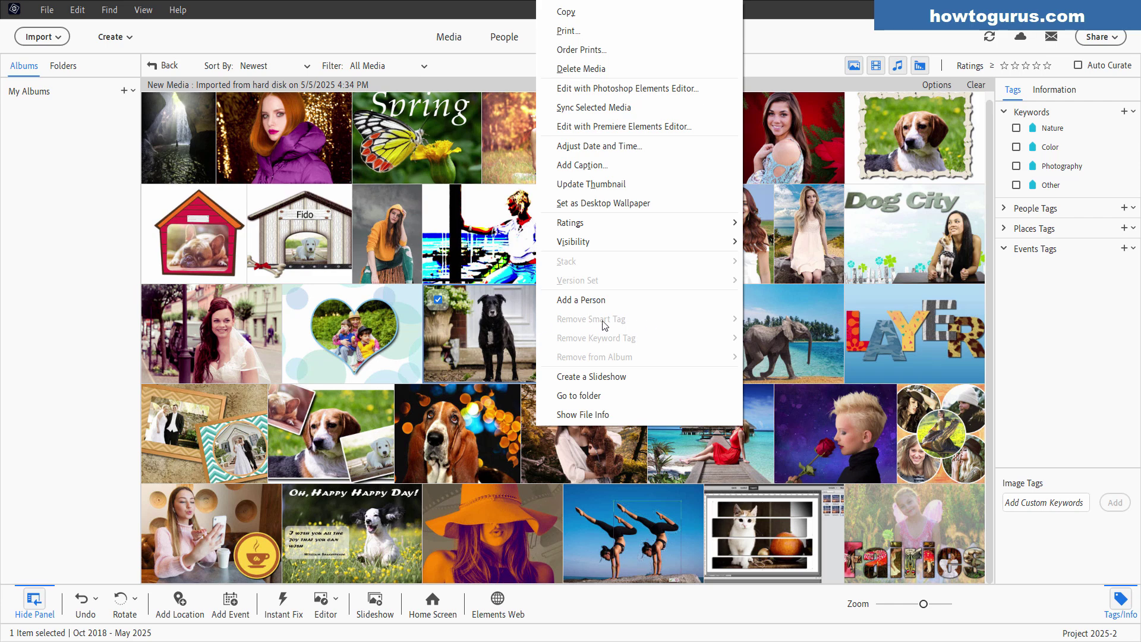
click(530, 319)
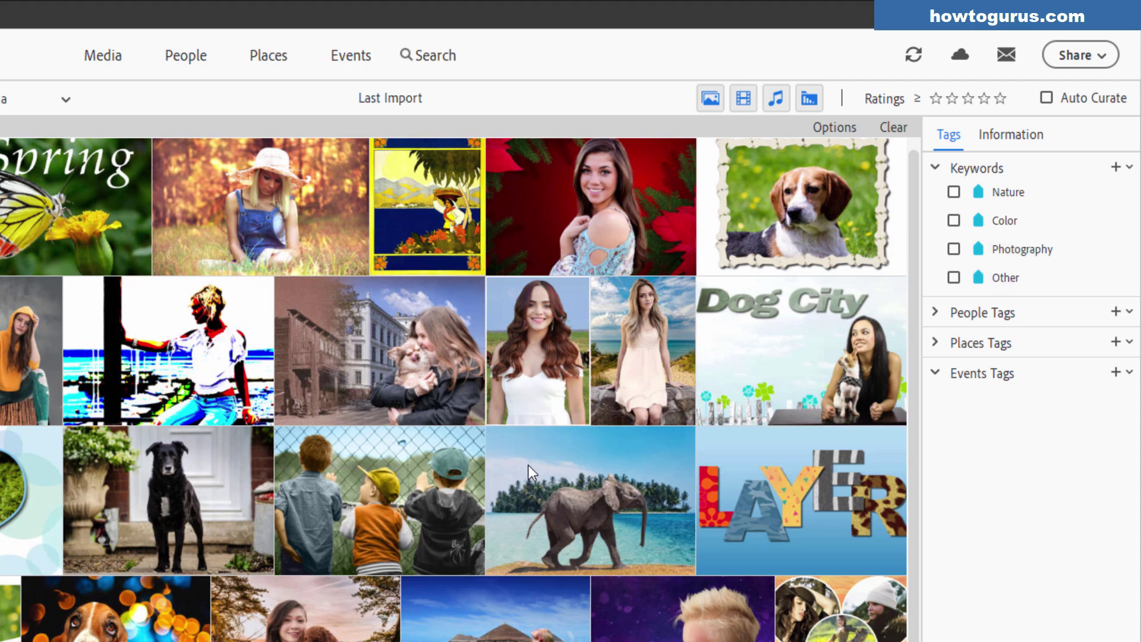
drag(997, 194, 616, 495)
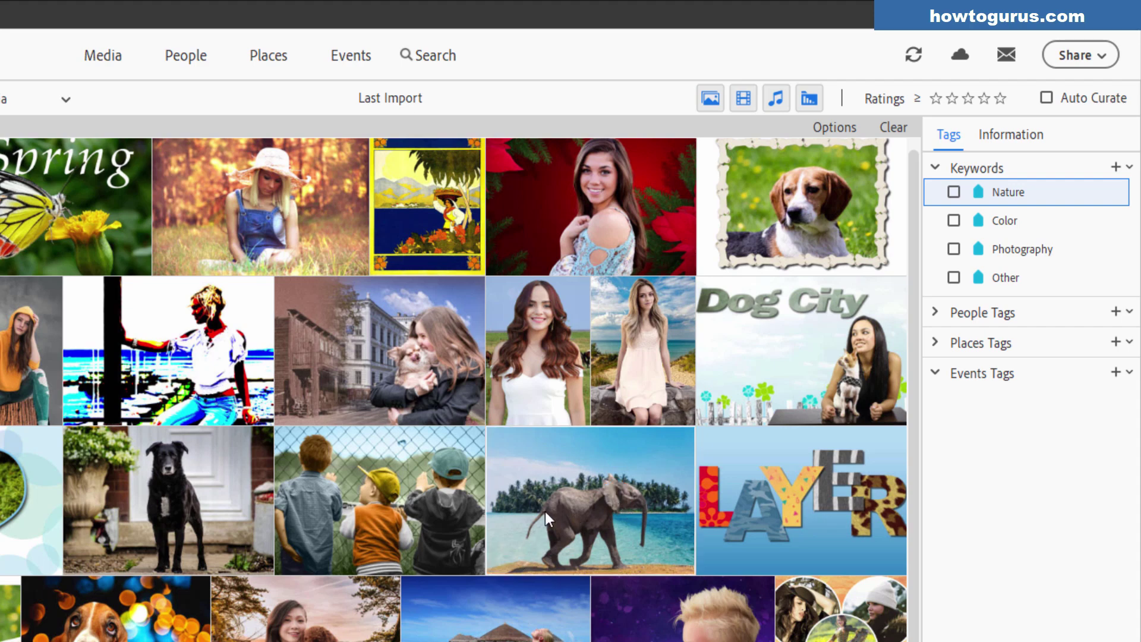
right_click(576, 475)
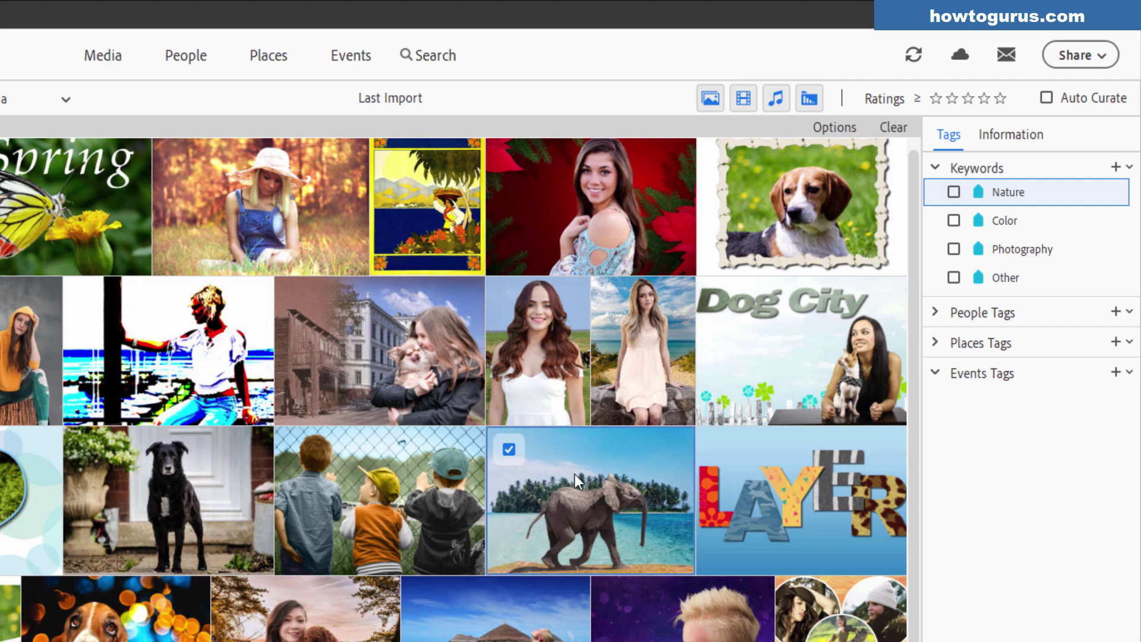
mouse_move(680, 480)
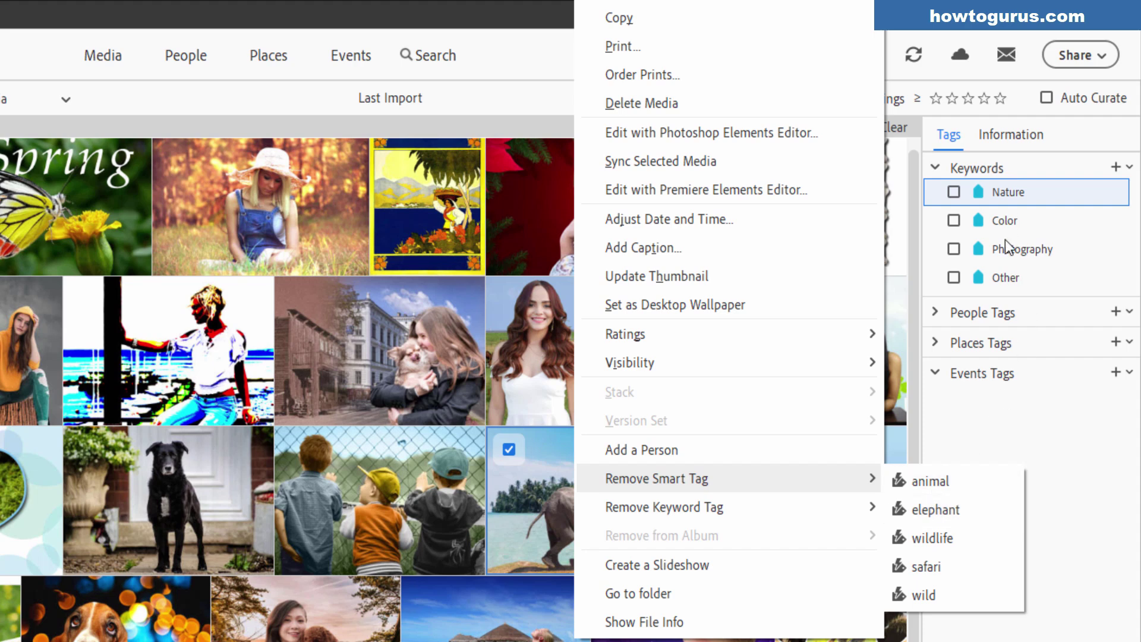
mouse_move(677, 509)
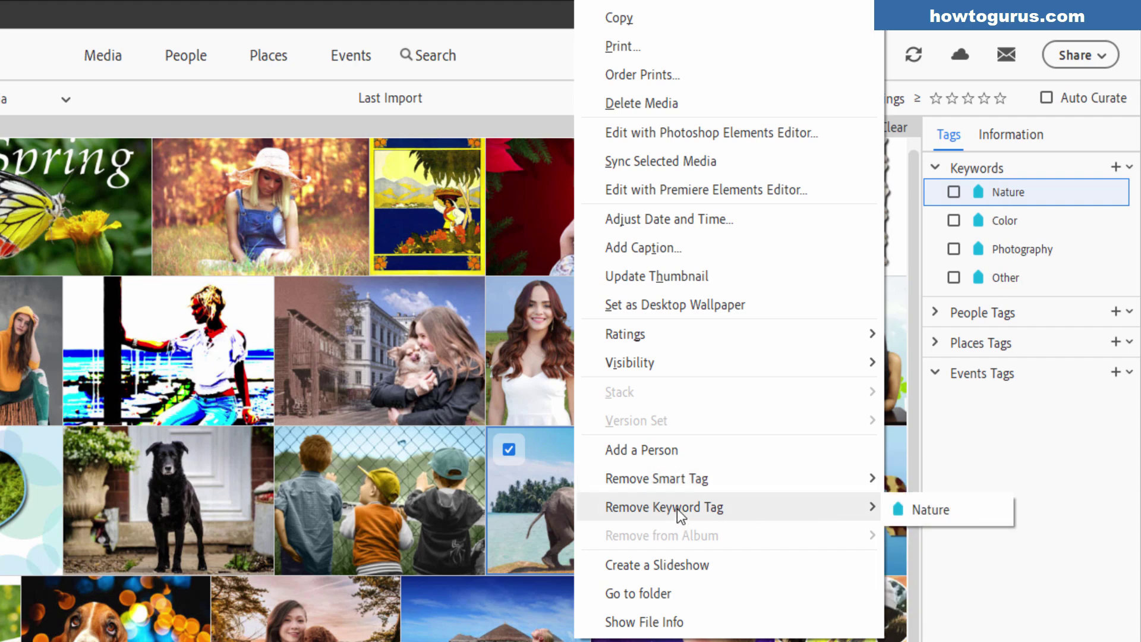
click(546, 502)
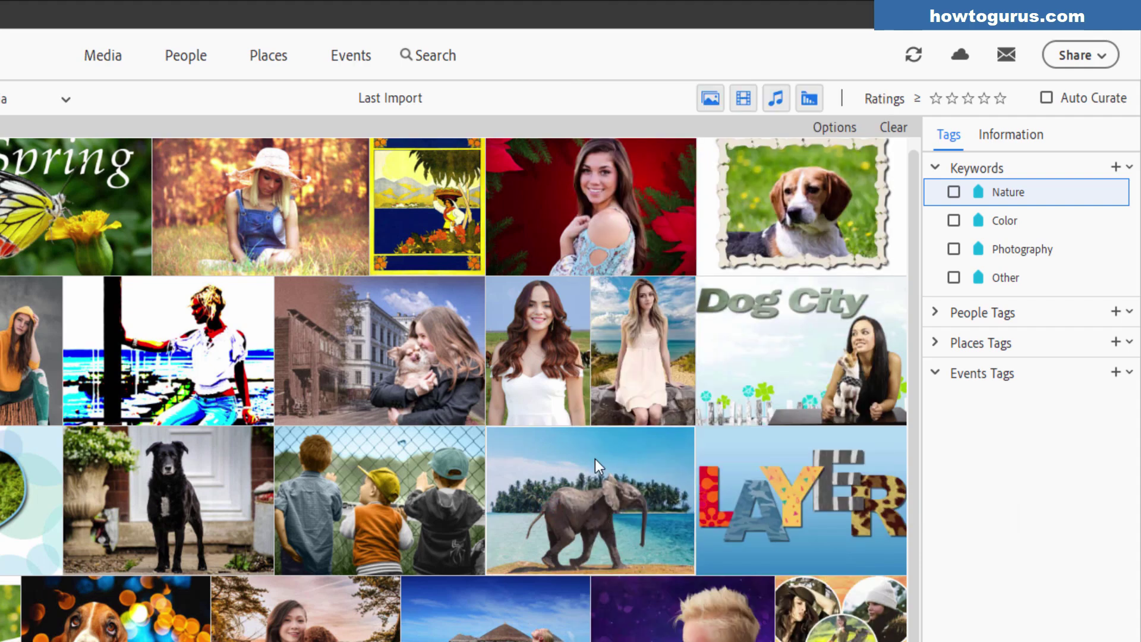
Step: Confirm Nature in the elephant photo's Information panel, then return to the Tags panel
click(1003, 138)
click(647, 460)
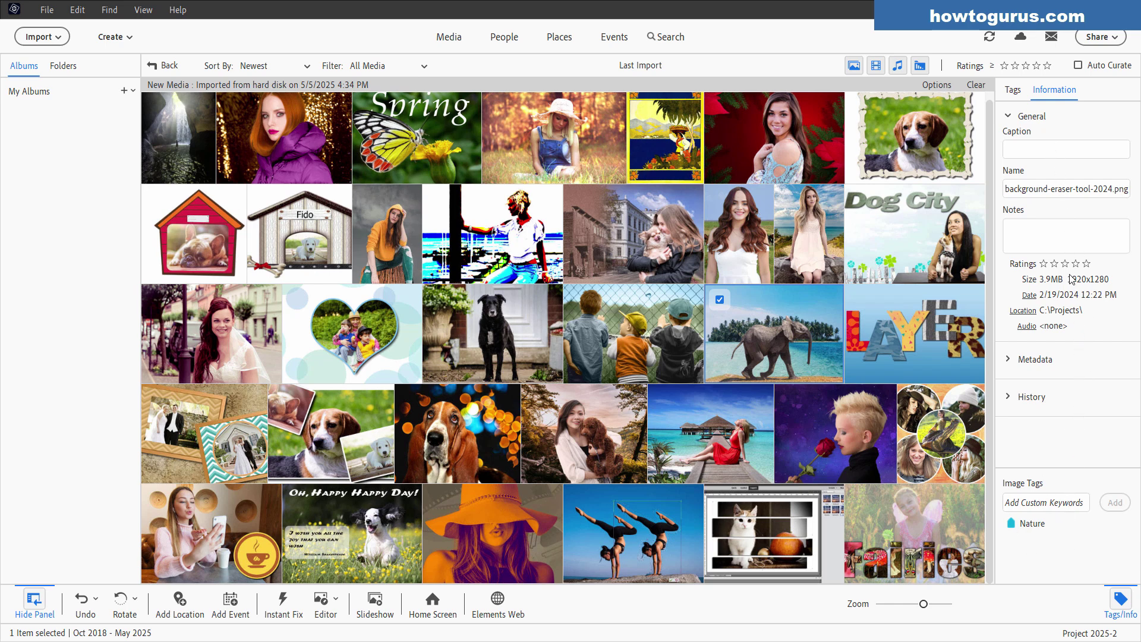
click(1013, 89)
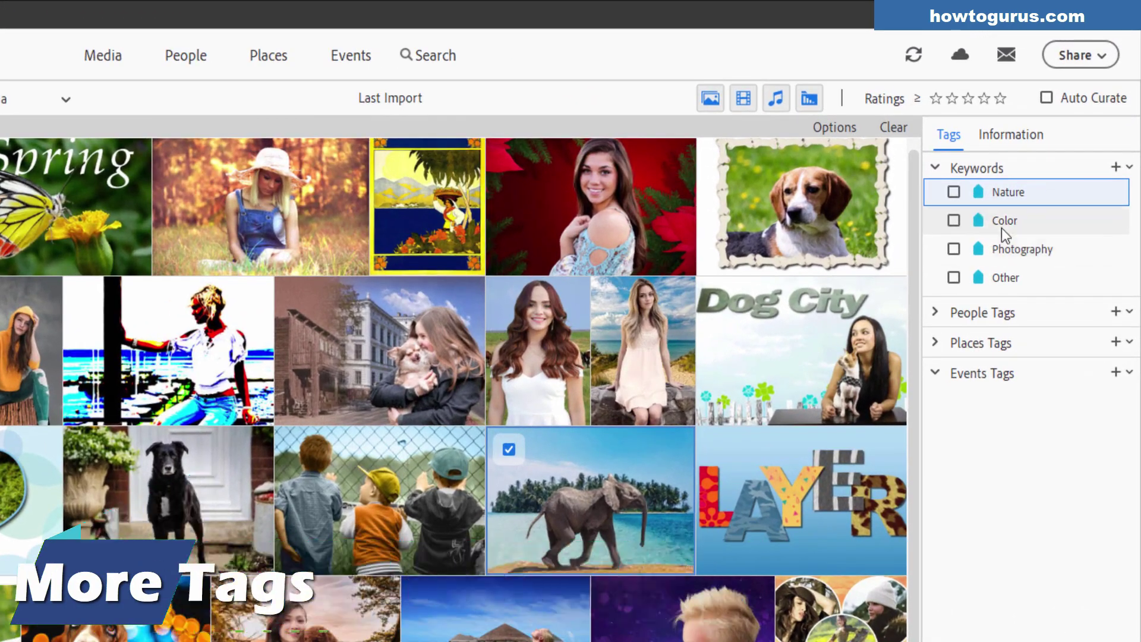
Step: Create a new keyword tag named Dog in the Nature category
click(1117, 167)
drag(342, 291, 774, 338)
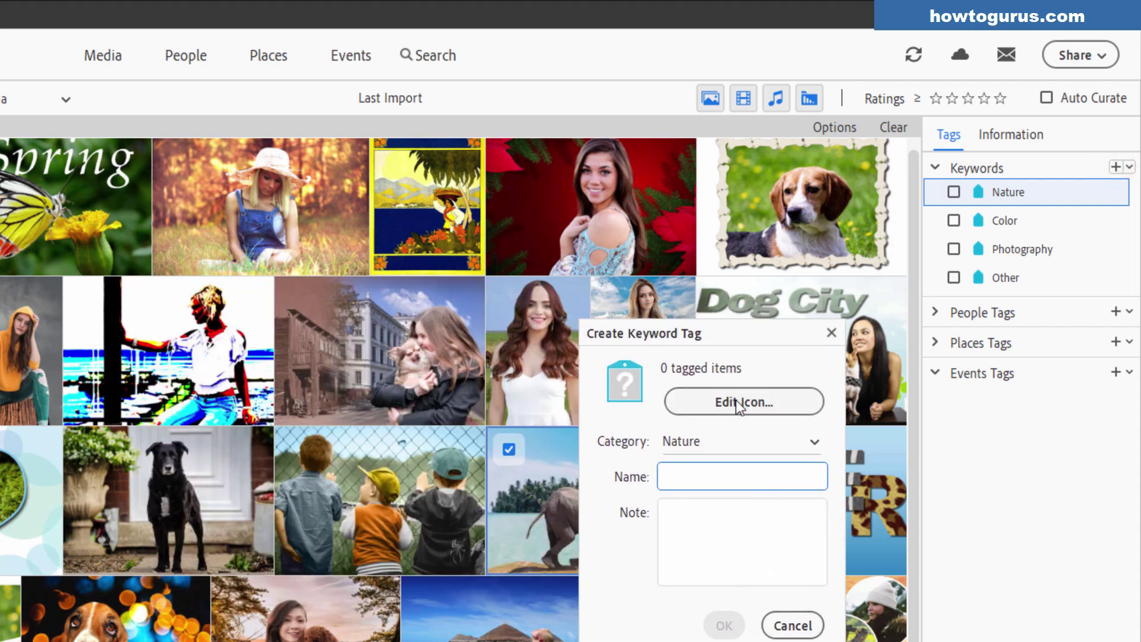
click(776, 443)
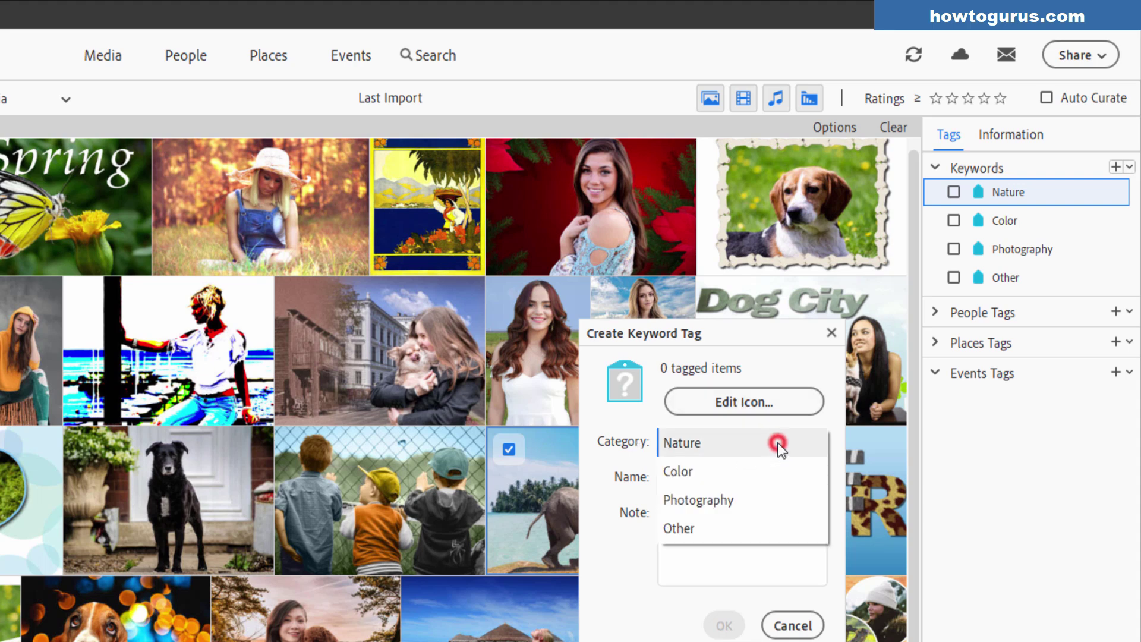
click(709, 444)
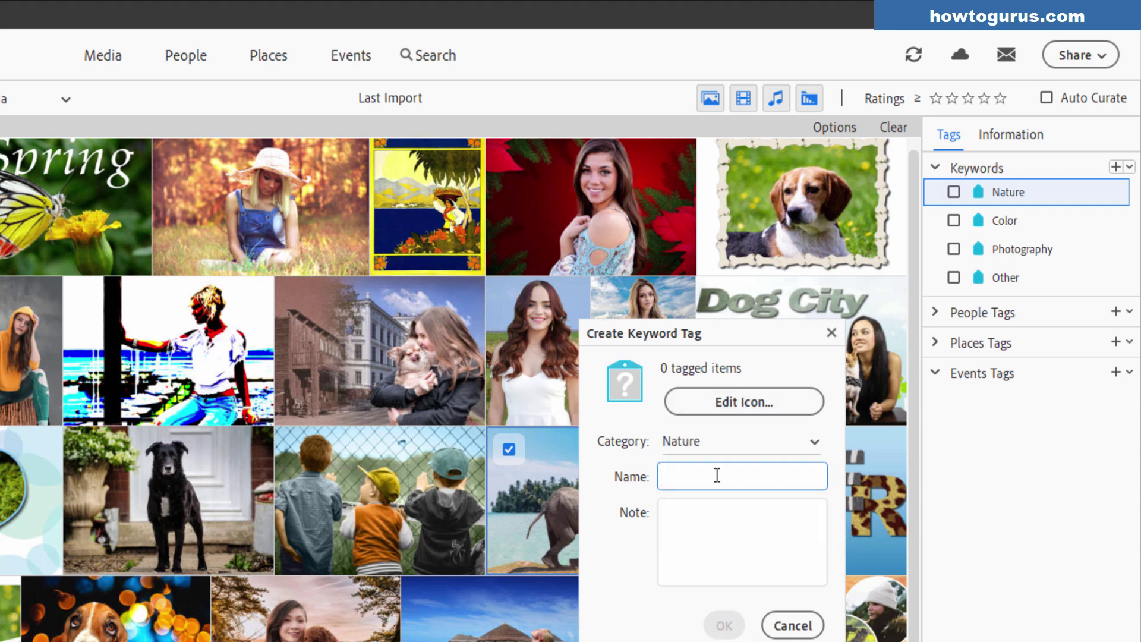
text(Dog)
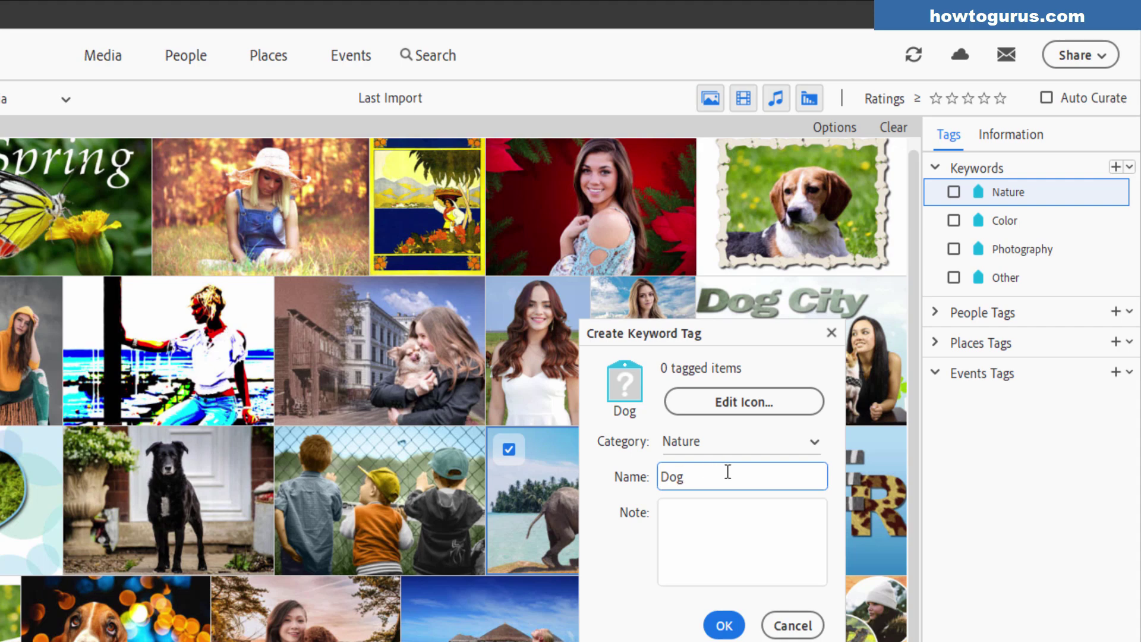
click(737, 622)
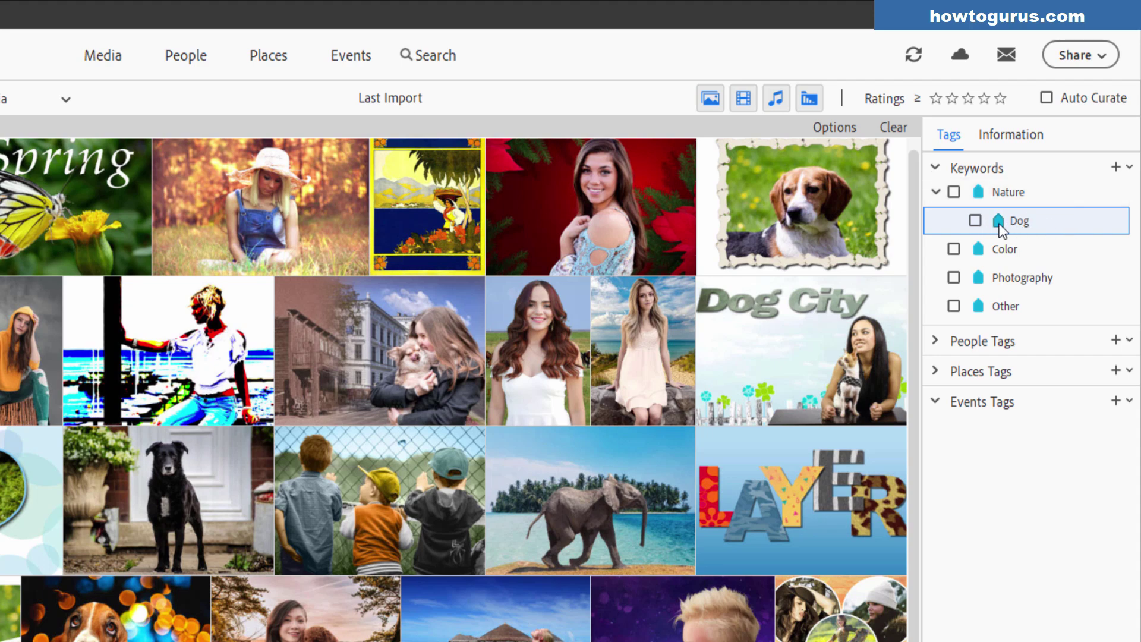
Step: Tag the black dog, beagle, woman-with-puppy, basset hound, another dog and 'Oh, Happy Happy Day' photos with Dog
drag(999, 221, 209, 506)
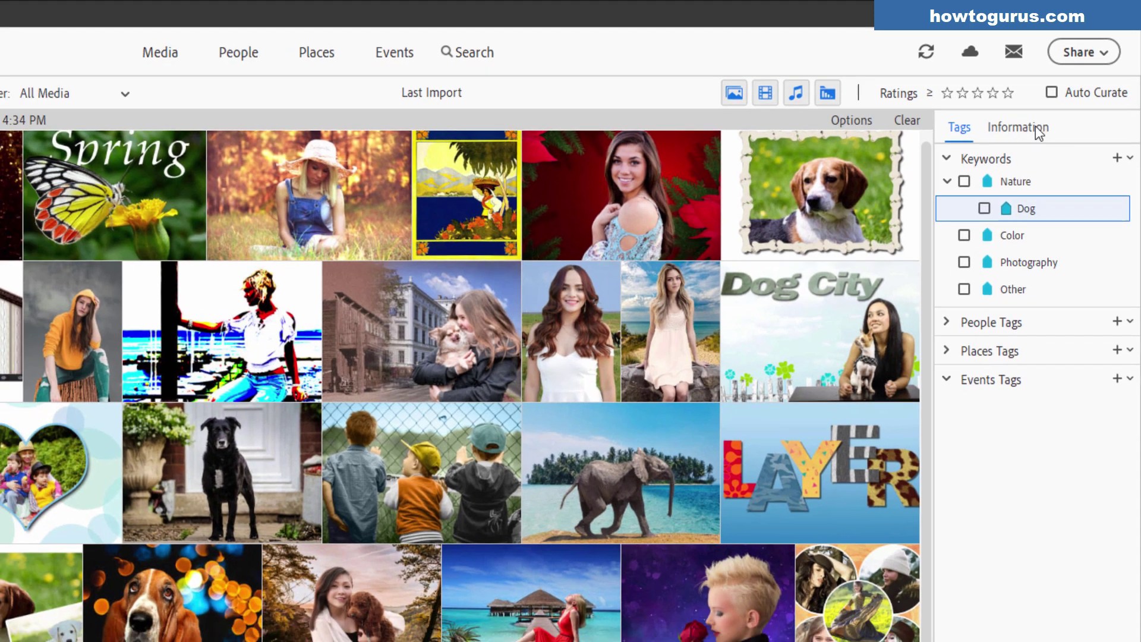
click(1034, 136)
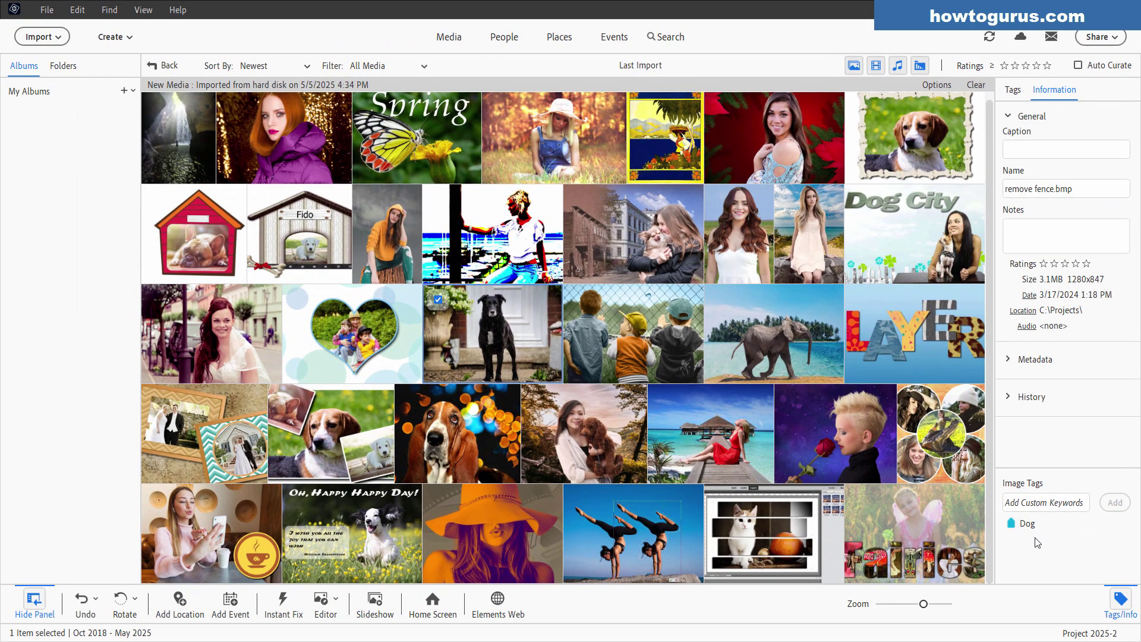
click(1013, 90)
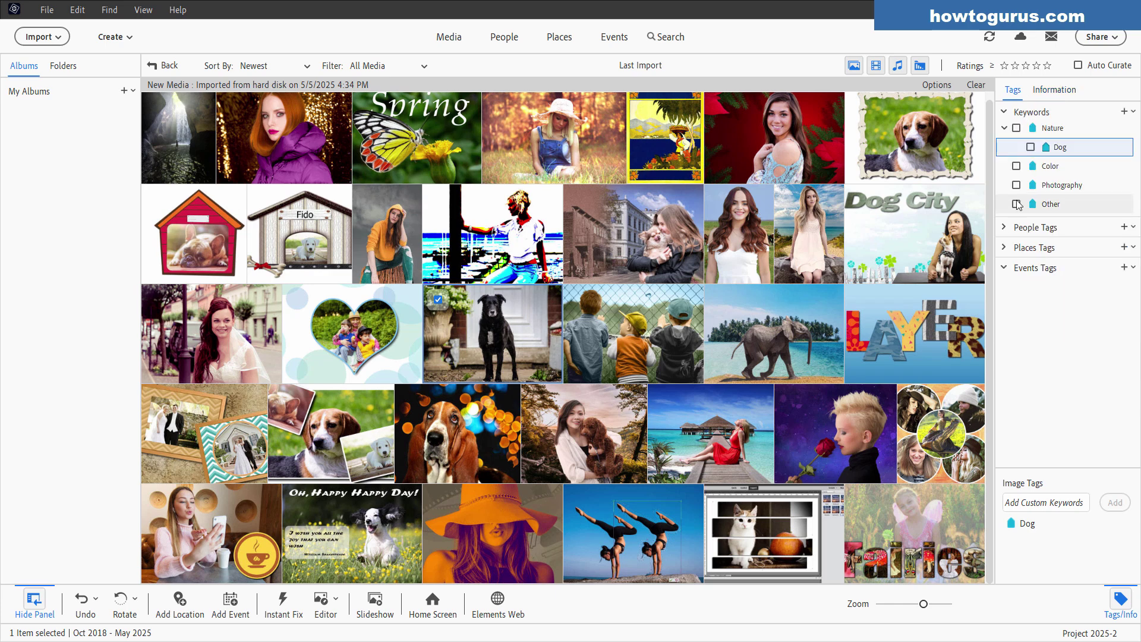
drag(1045, 147, 916, 150)
drag(1044, 147, 587, 428)
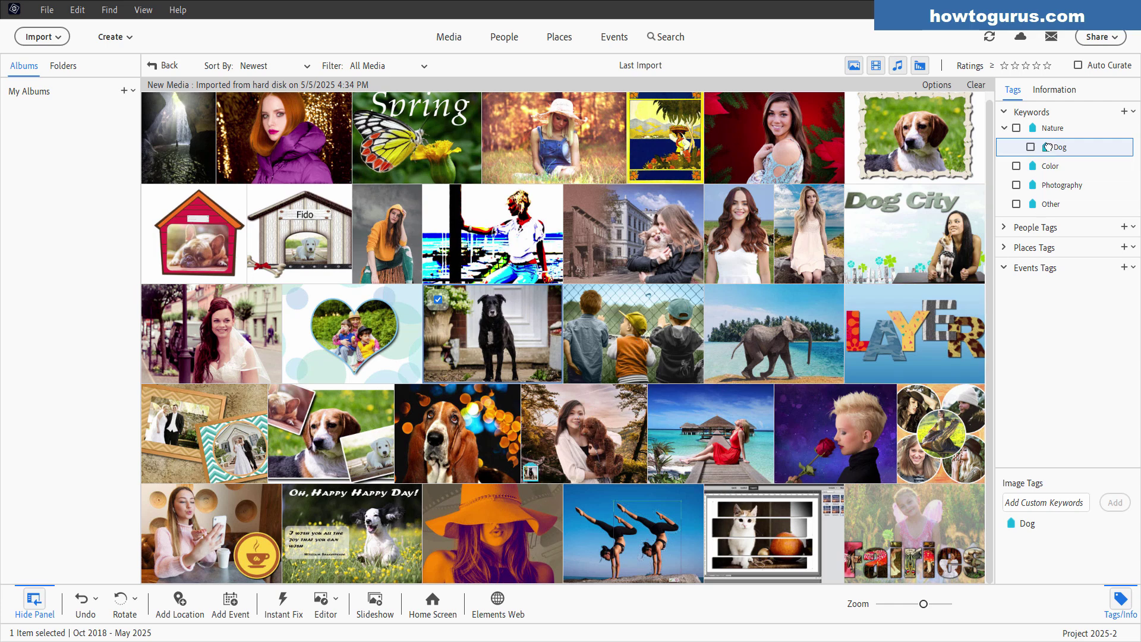
drag(1047, 147, 473, 434)
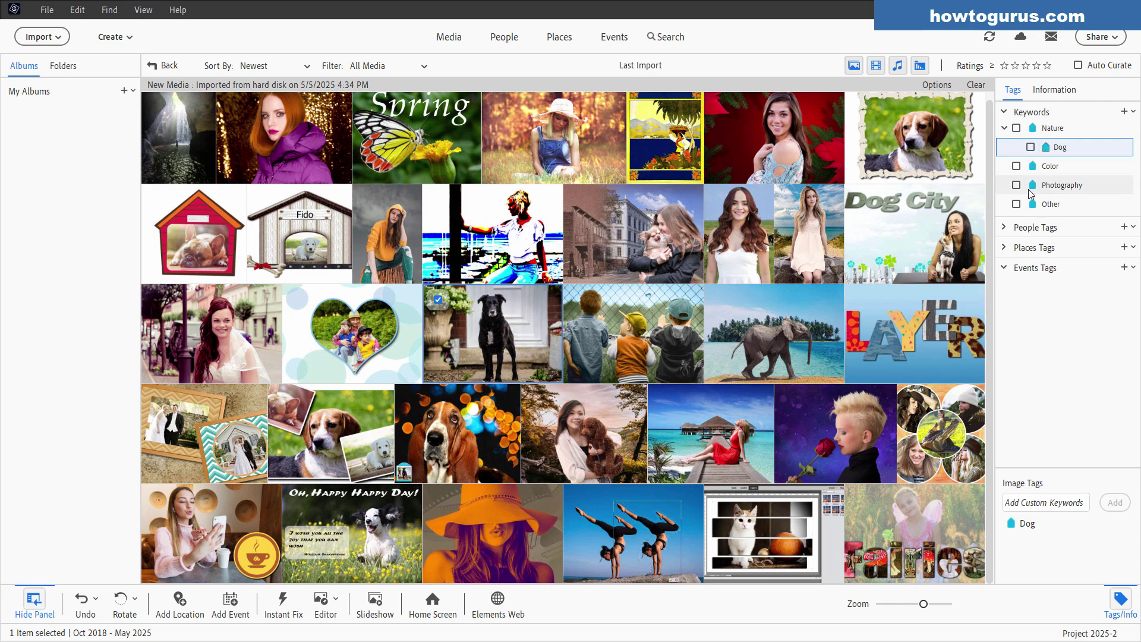
drag(1046, 147, 276, 437)
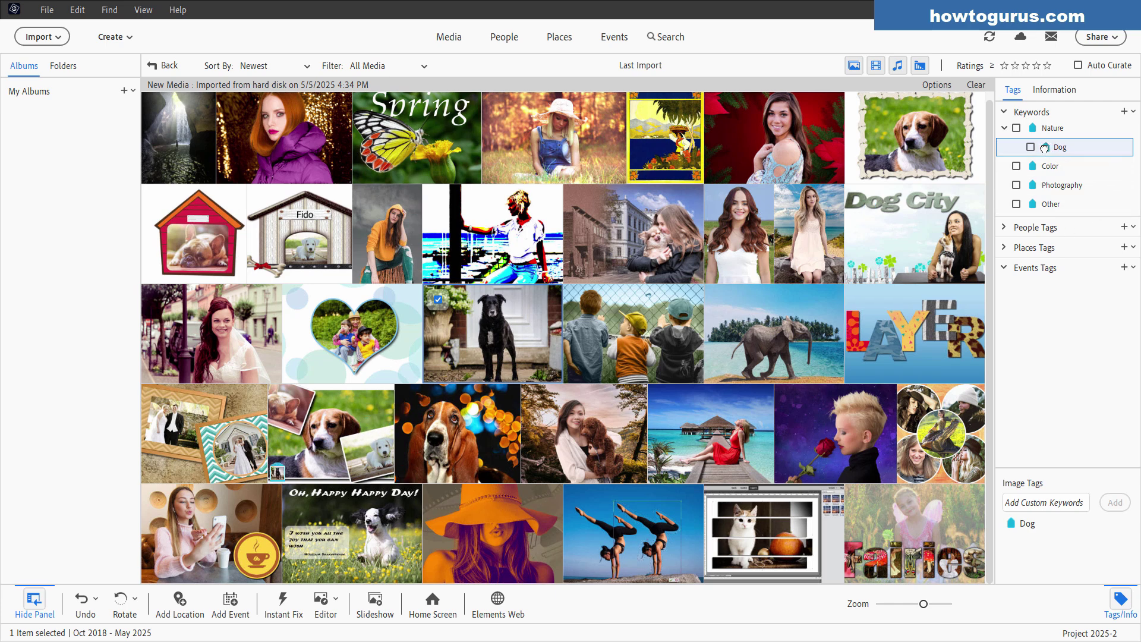
drag(1045, 148, 404, 548)
Step: Filter the grid to the six Dog-tagged photos, then clear the filter to show all 34
click(1030, 148)
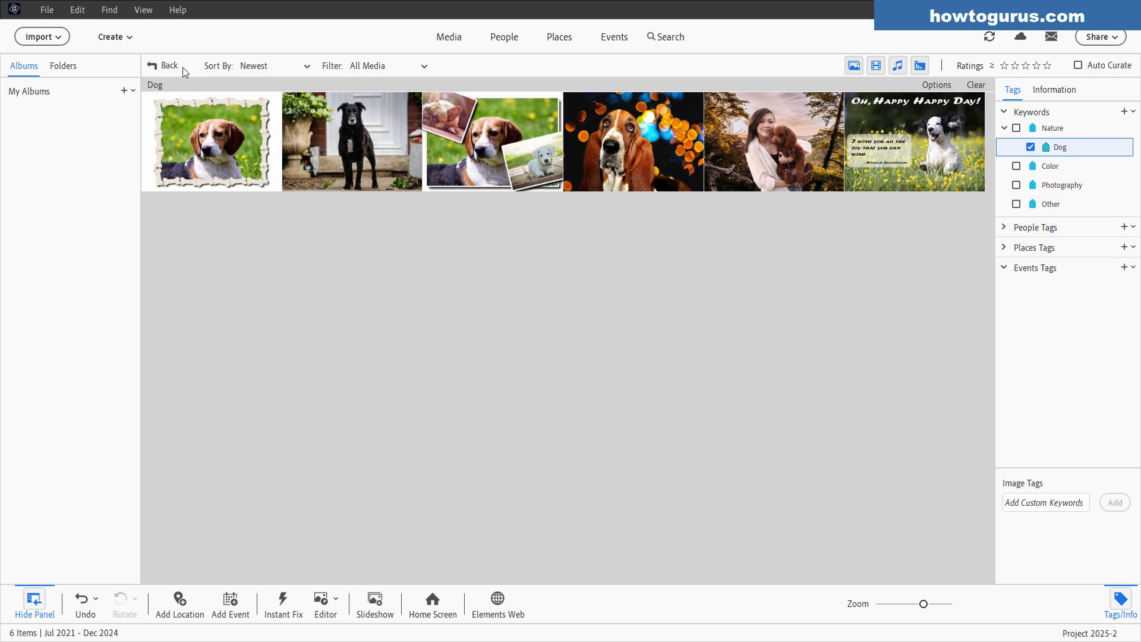
click(164, 66)
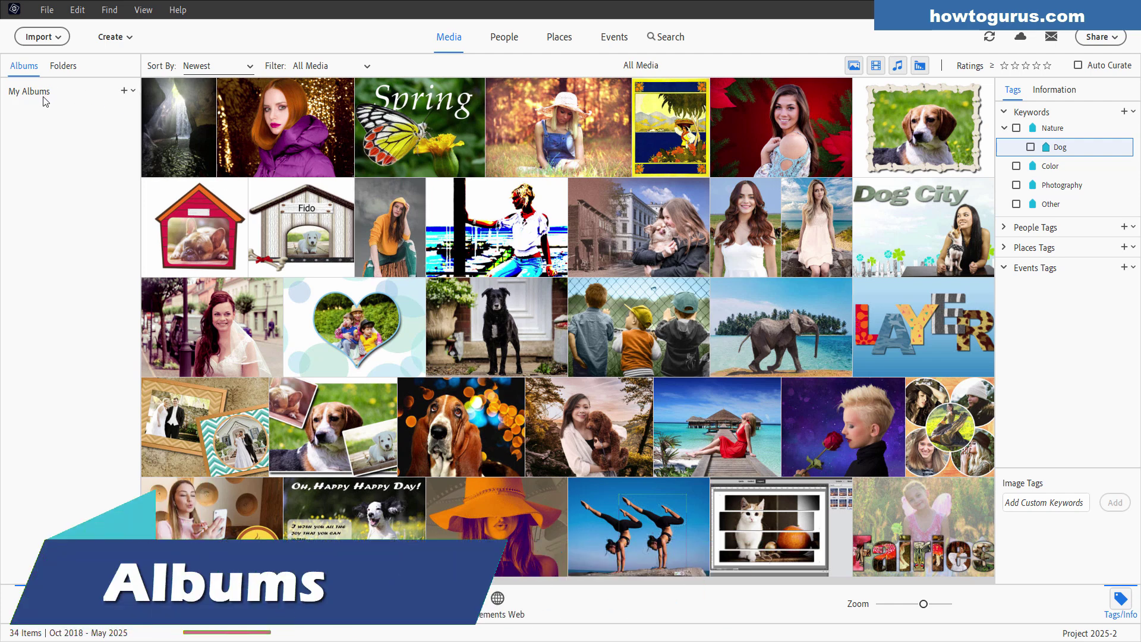
Step: Create a top-level album named Portraits and drag the boy-with-rose photo into it
click(124, 92)
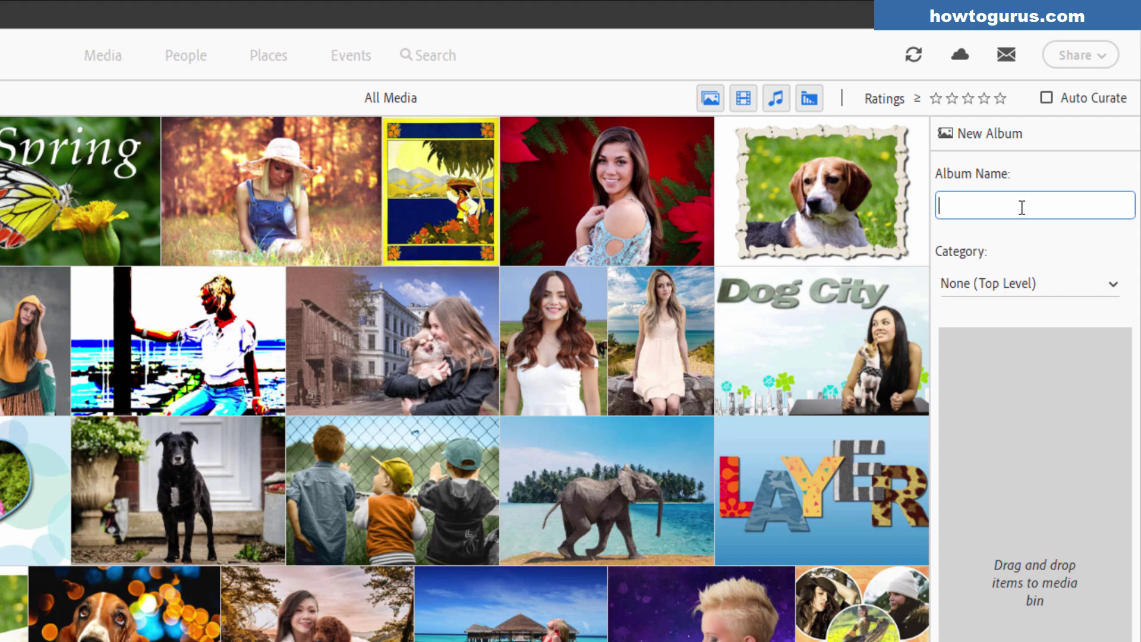
text(Portraits)
key(Tab)
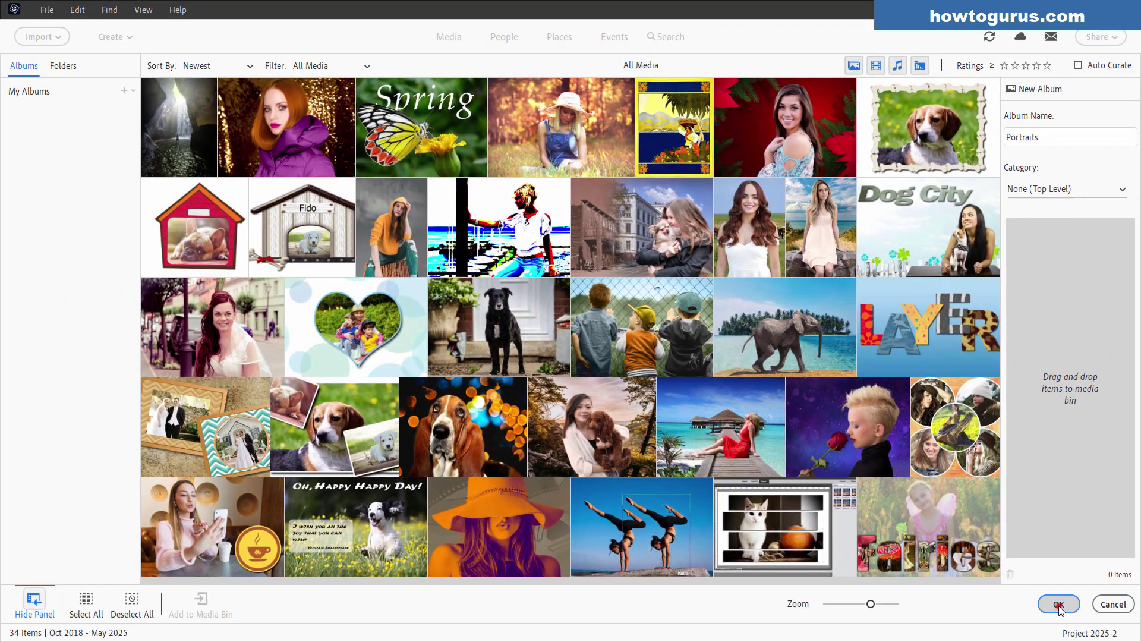
click(1056, 605)
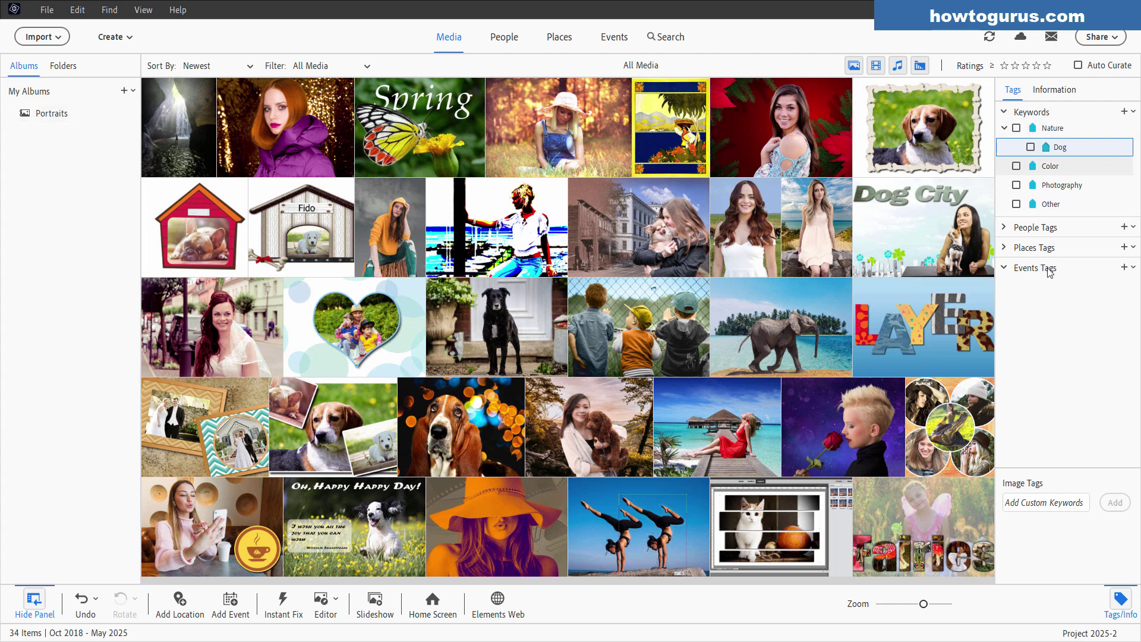
drag(819, 435, 59, 121)
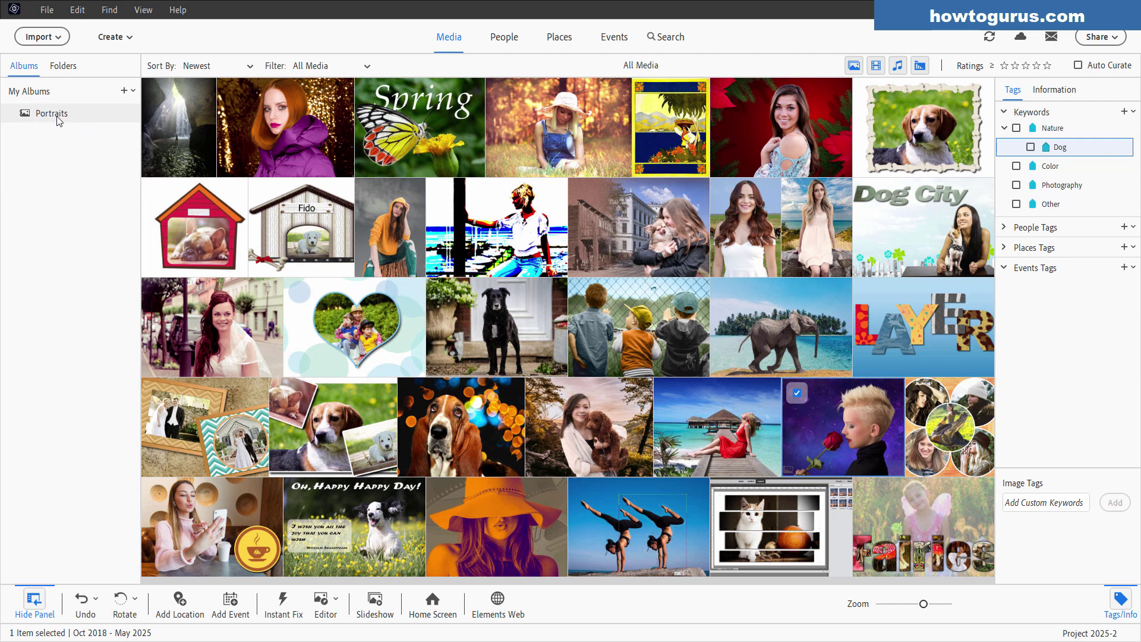
Step: Add the woman-in-white photo to Portraits and open the album to see both photos
click(731, 225)
drag(739, 221, 66, 119)
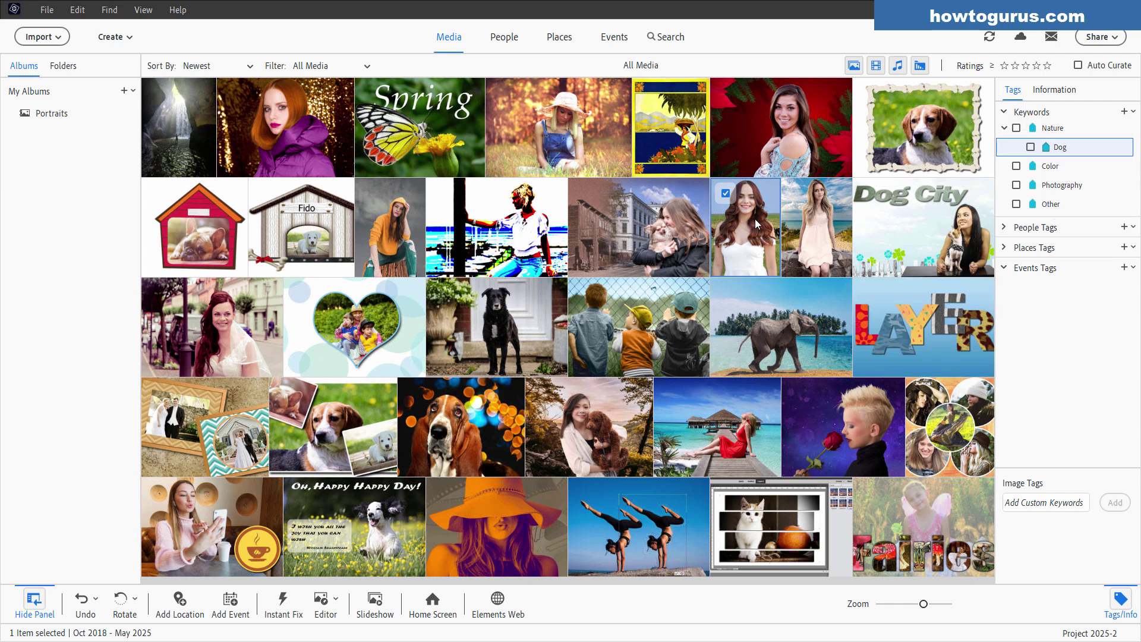
click(25, 114)
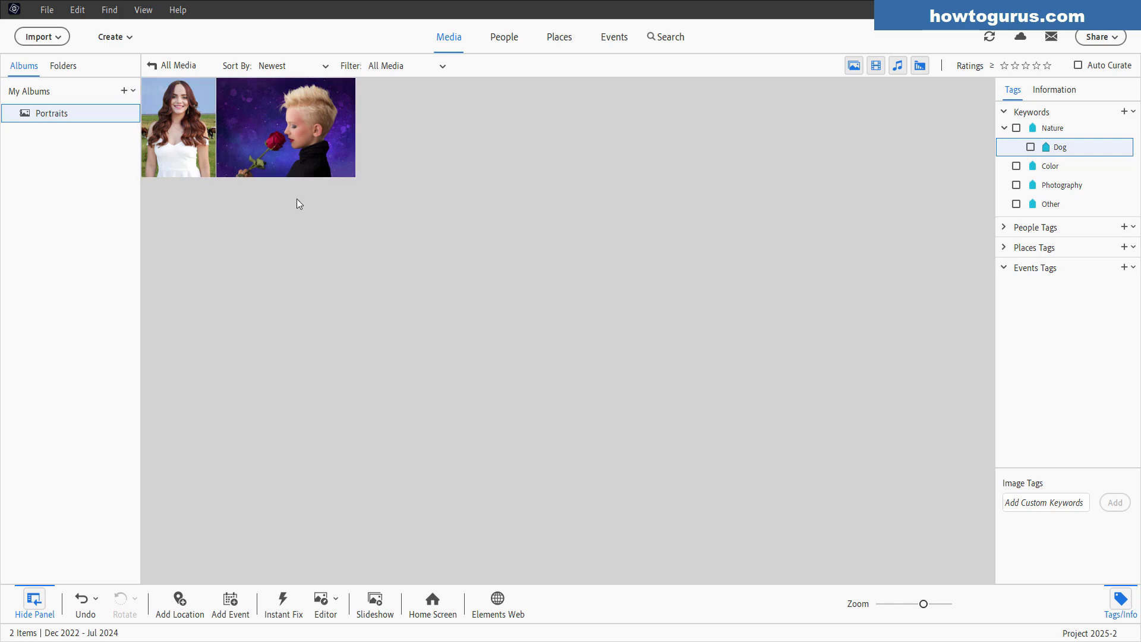
Step: From All Media, create a new album named Flowers
click(171, 65)
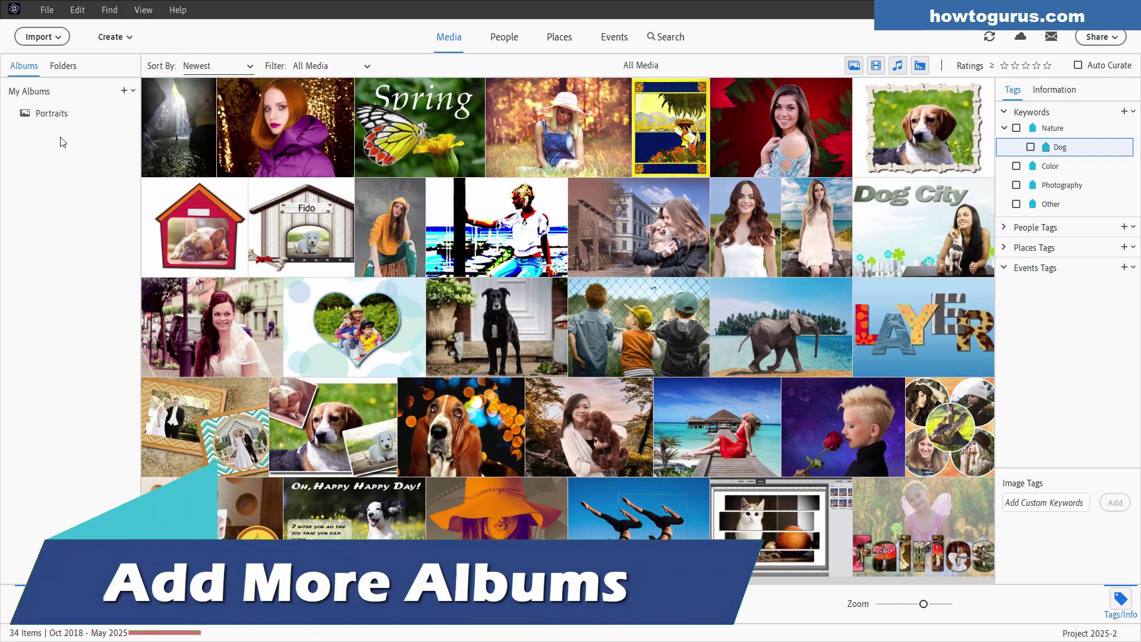
click(135, 91)
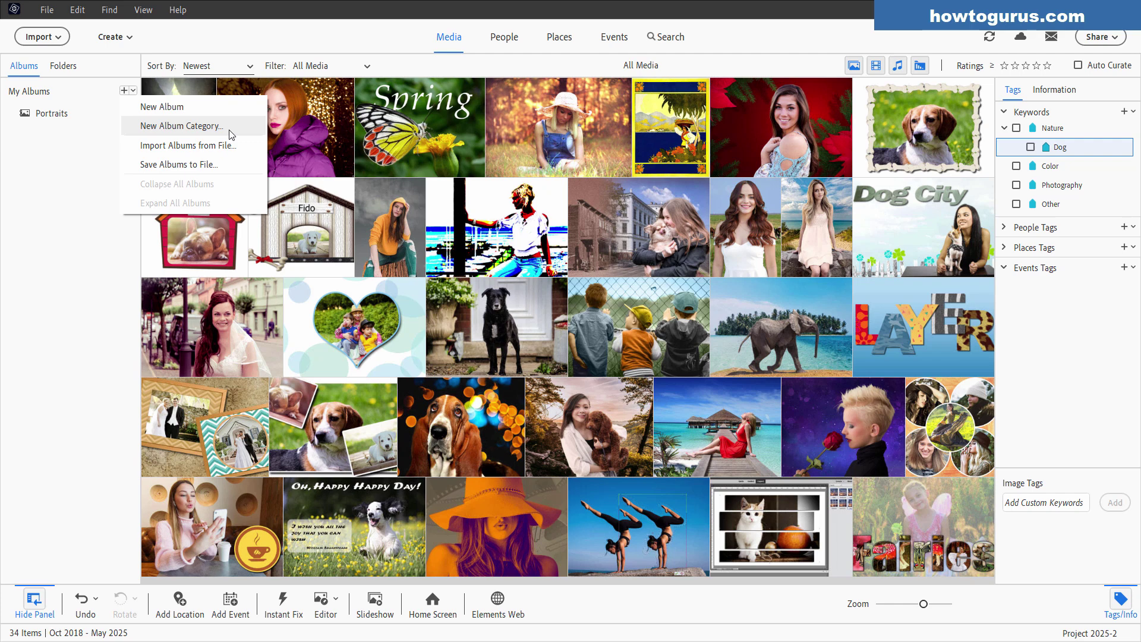
click(203, 108)
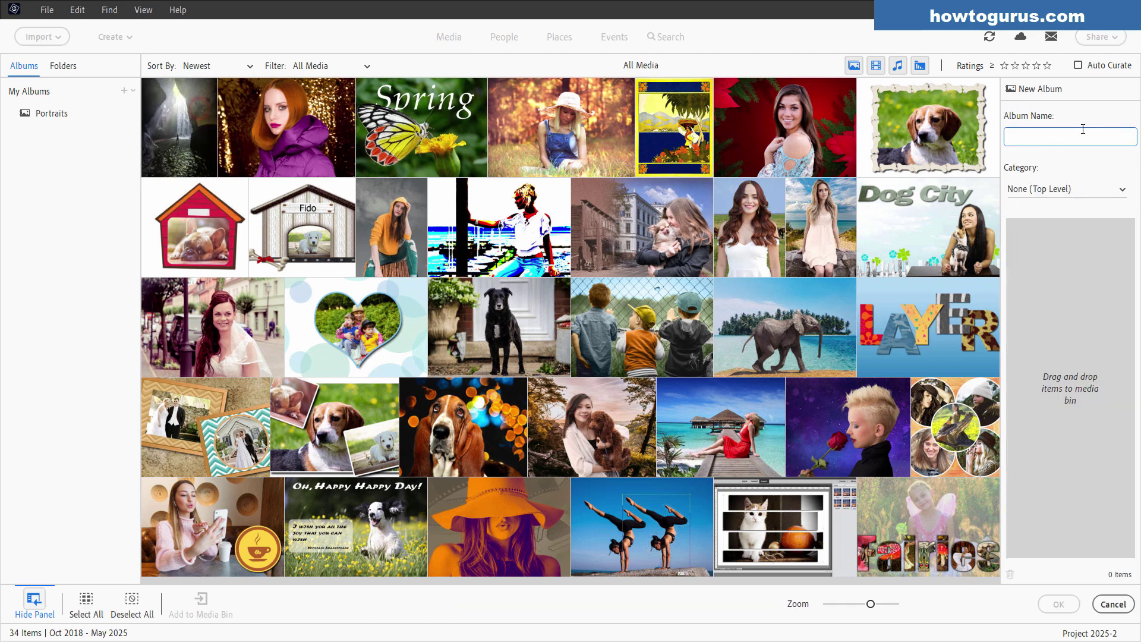
text(Flowers)
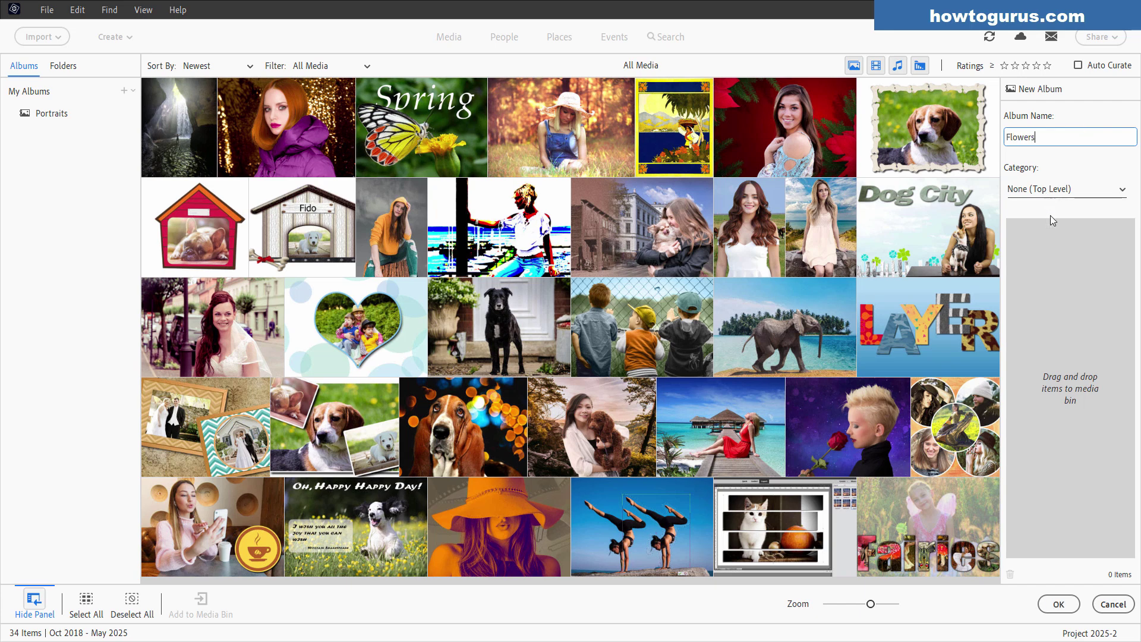
click(1058, 605)
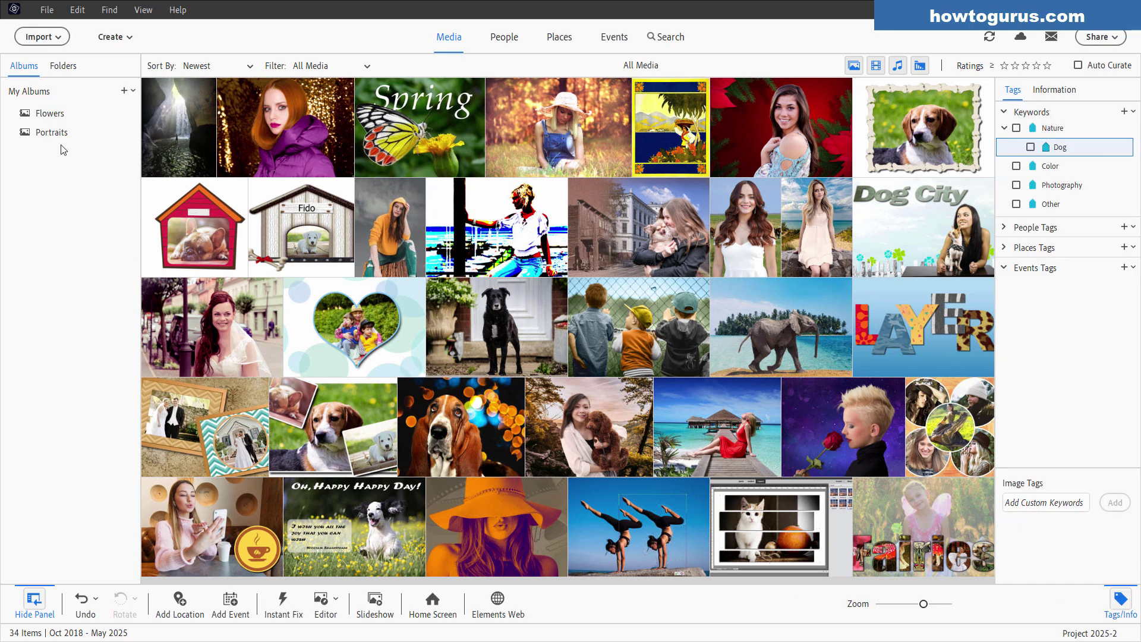
Step: Add the boy-with-rose photo to Flowers and compare the Flowers and Portraits album contents
click(839, 458)
mouse_move(833, 426)
mouse_down()
mouse_move(271, 212)
mouse_move(70, 111)
mouse_up()
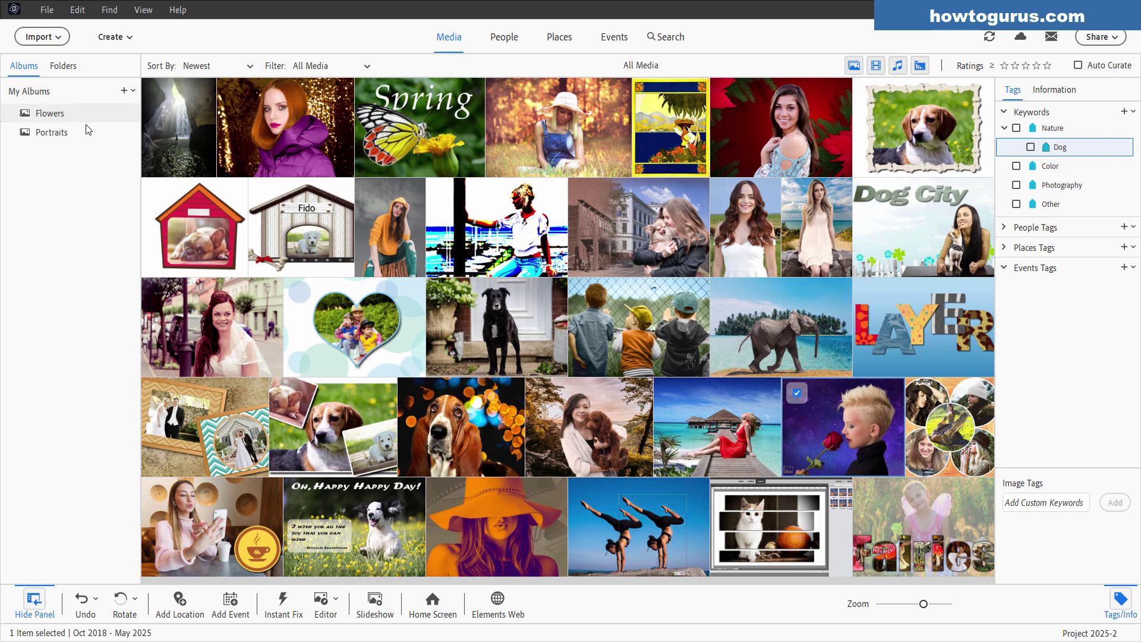
click(59, 114)
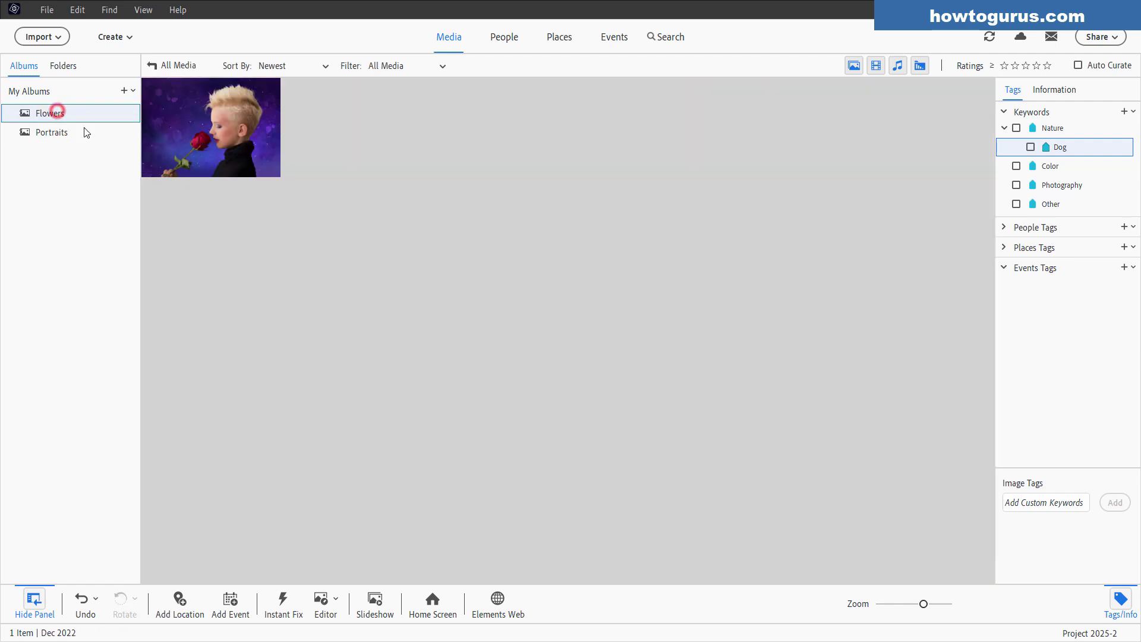
click(71, 133)
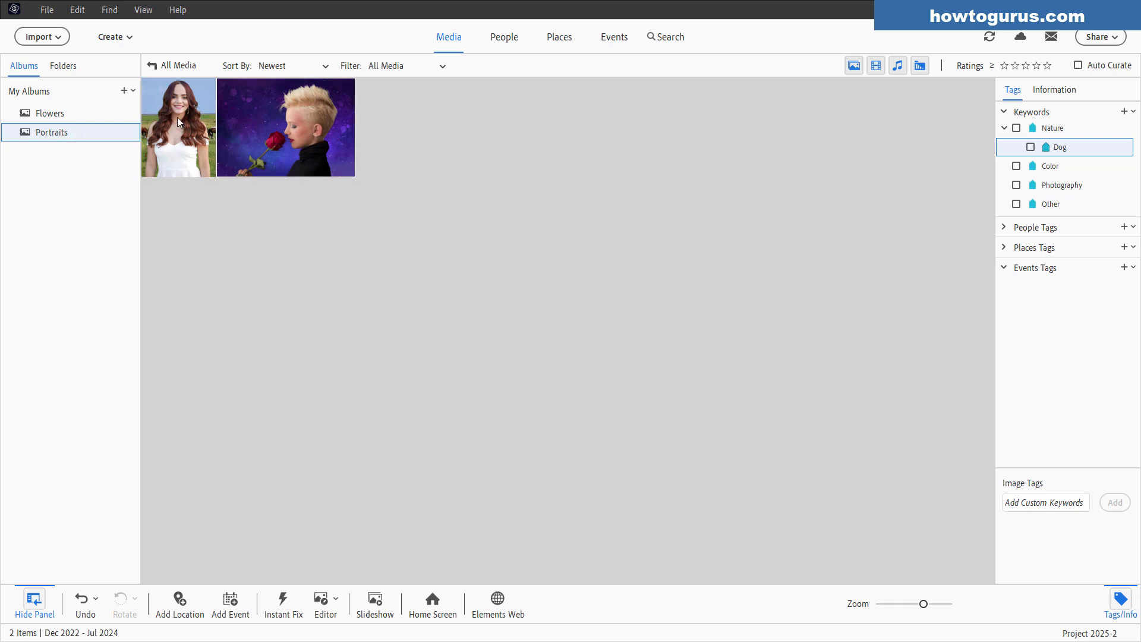
click(71, 113)
click(83, 132)
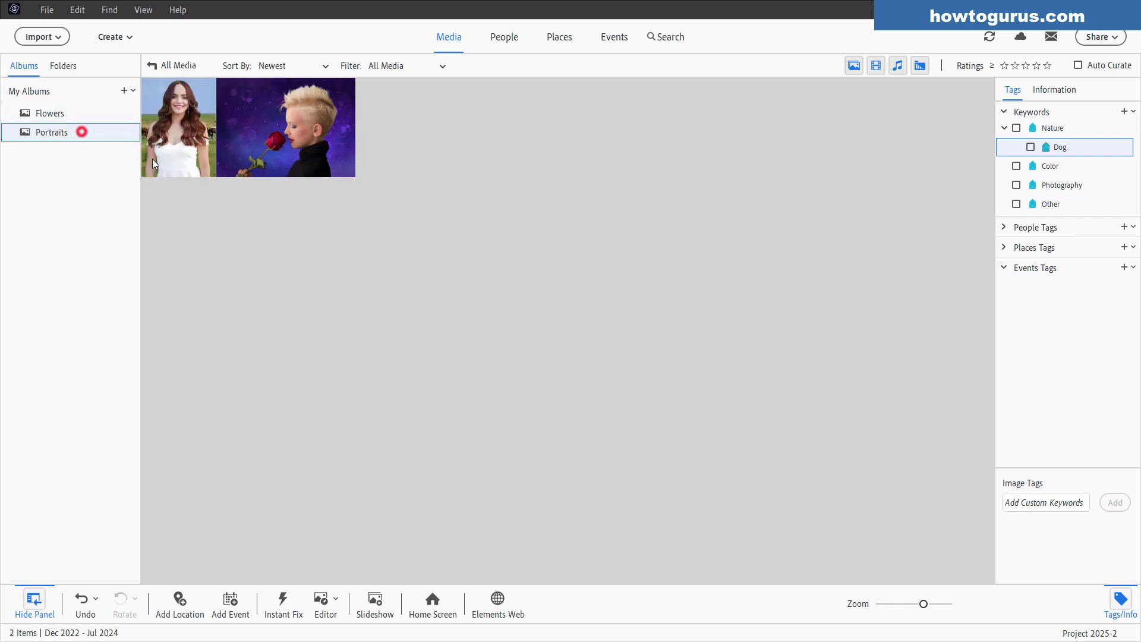
Step: Return to All Media, switch to the Folders view, and show the Projects folder's 34 items
click(172, 65)
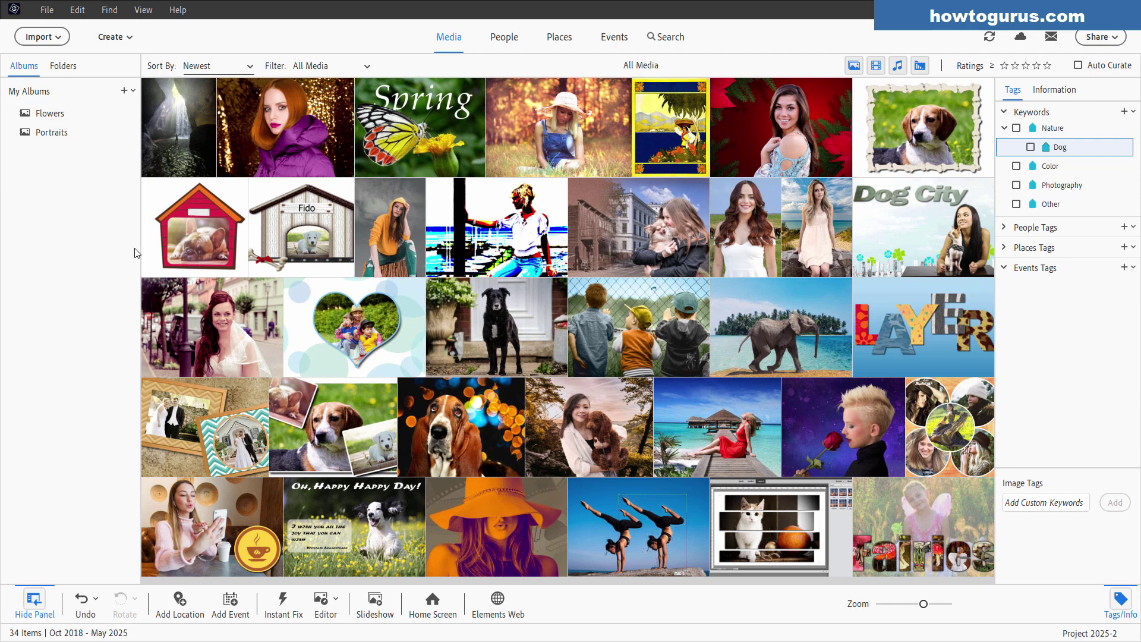
click(59, 66)
click(40, 112)
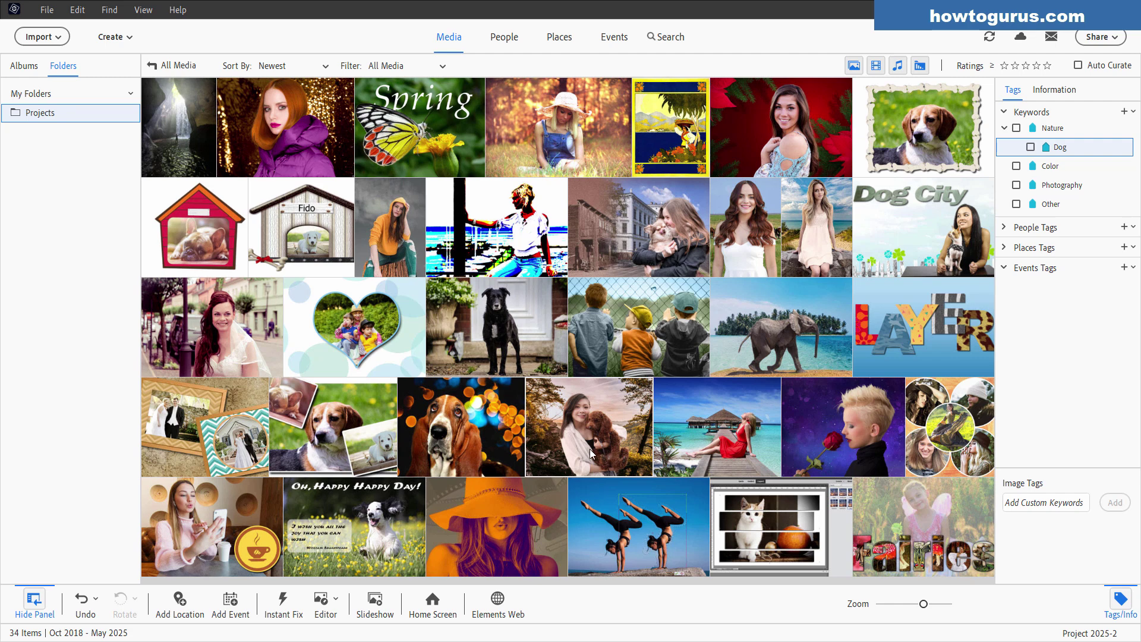
Step: Cycle through the Albums and Folders panels and the People, Places and Events views, ending on Media
click(24, 66)
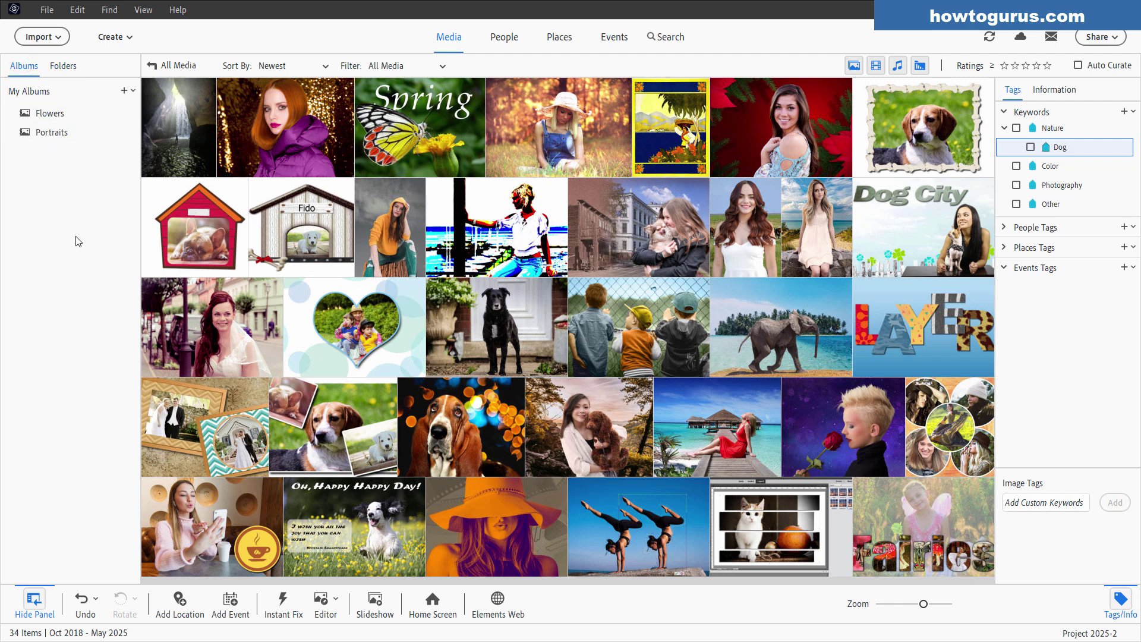
click(71, 69)
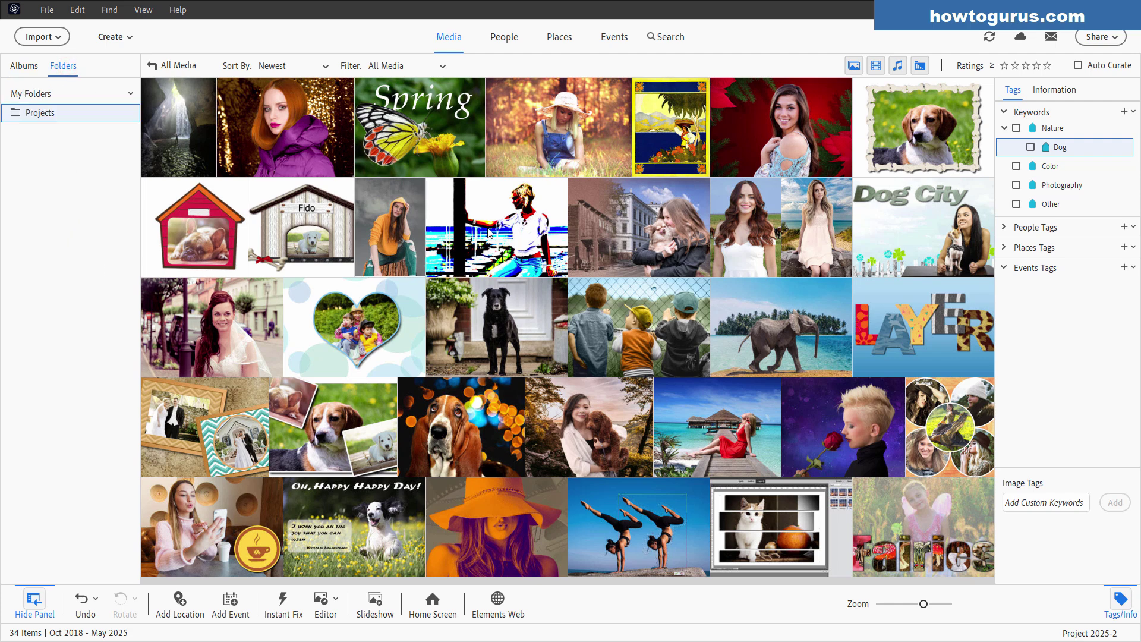
click(511, 38)
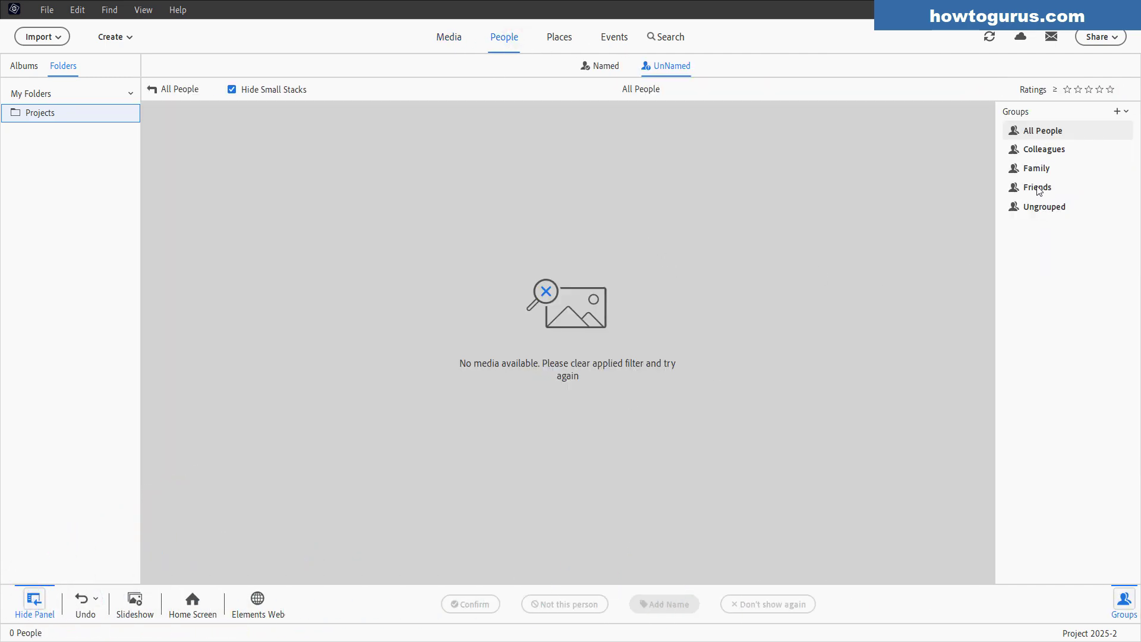
click(562, 39)
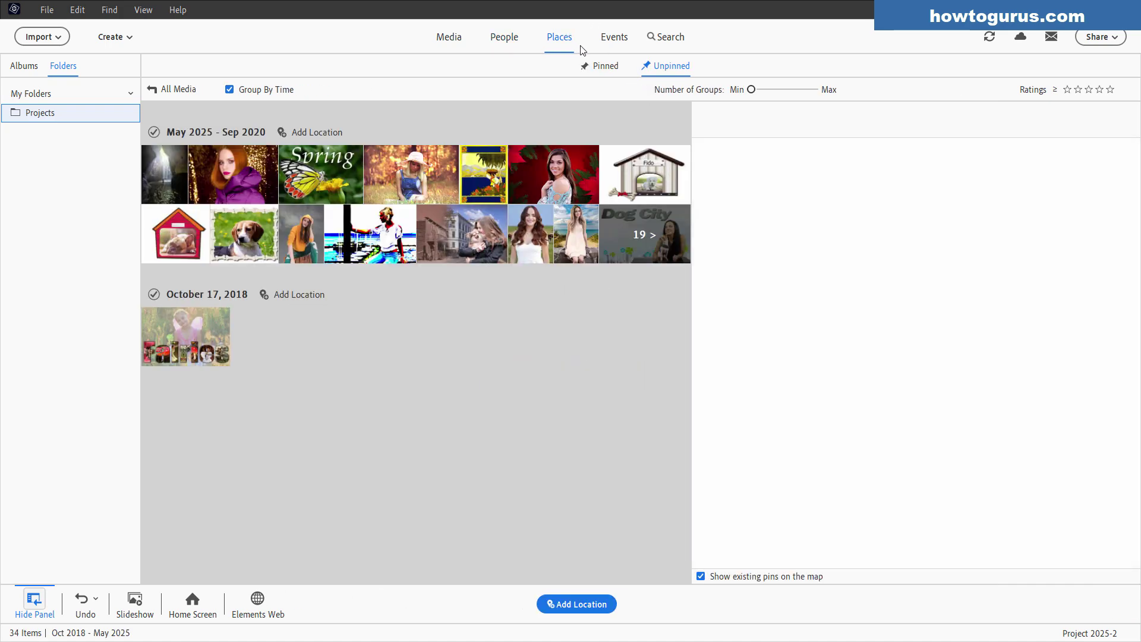
click(614, 38)
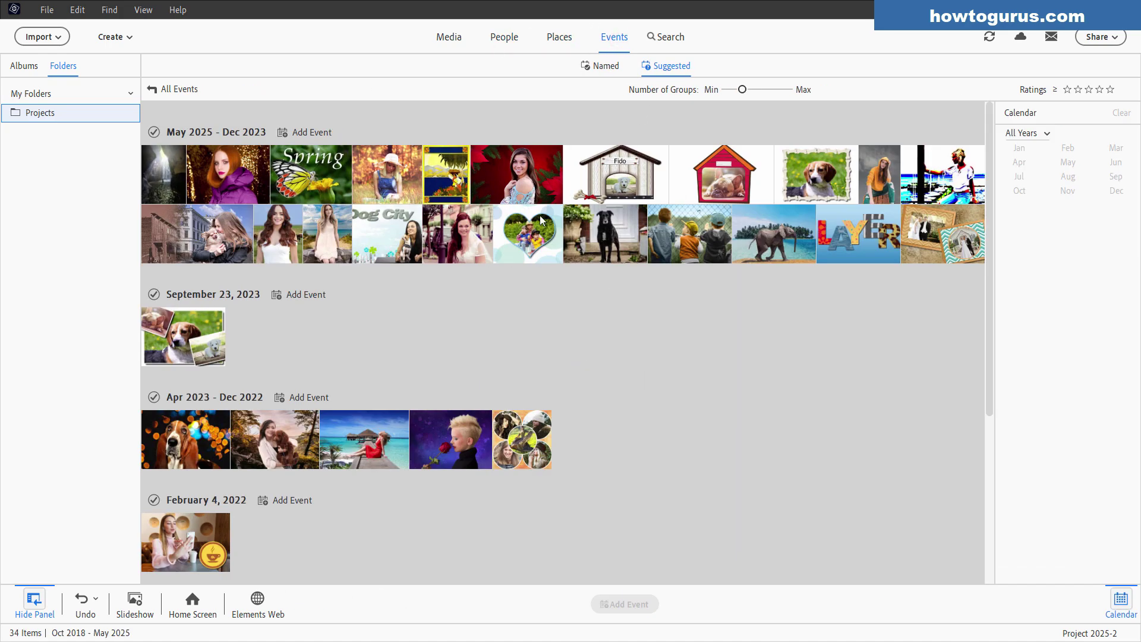
click(450, 38)
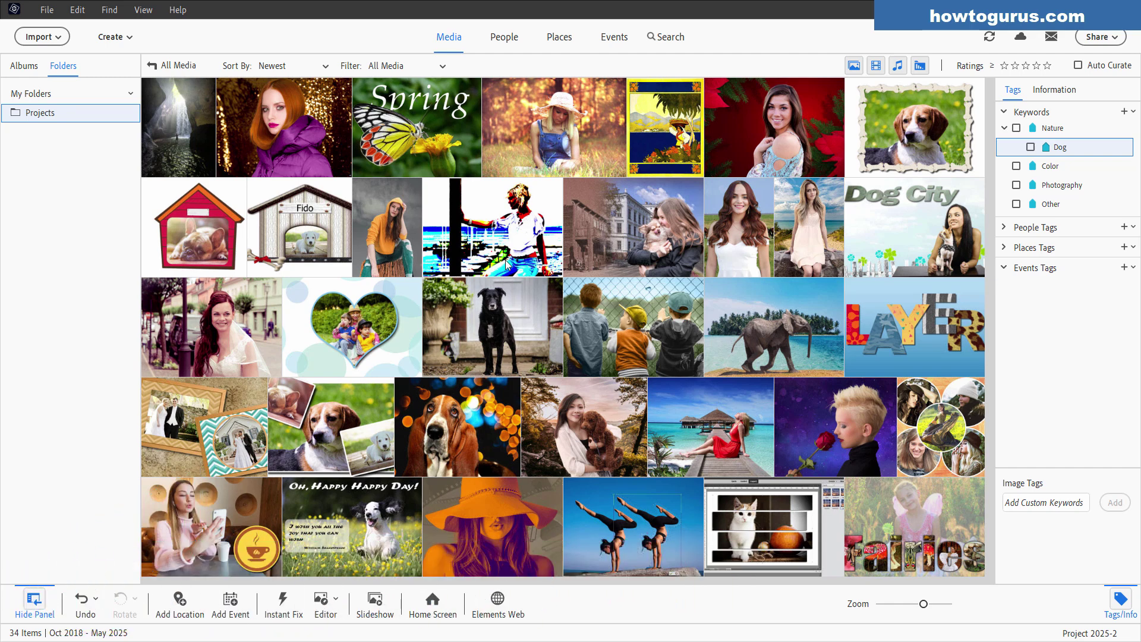
Step: Open the Find menu and browse its search submenus
click(109, 10)
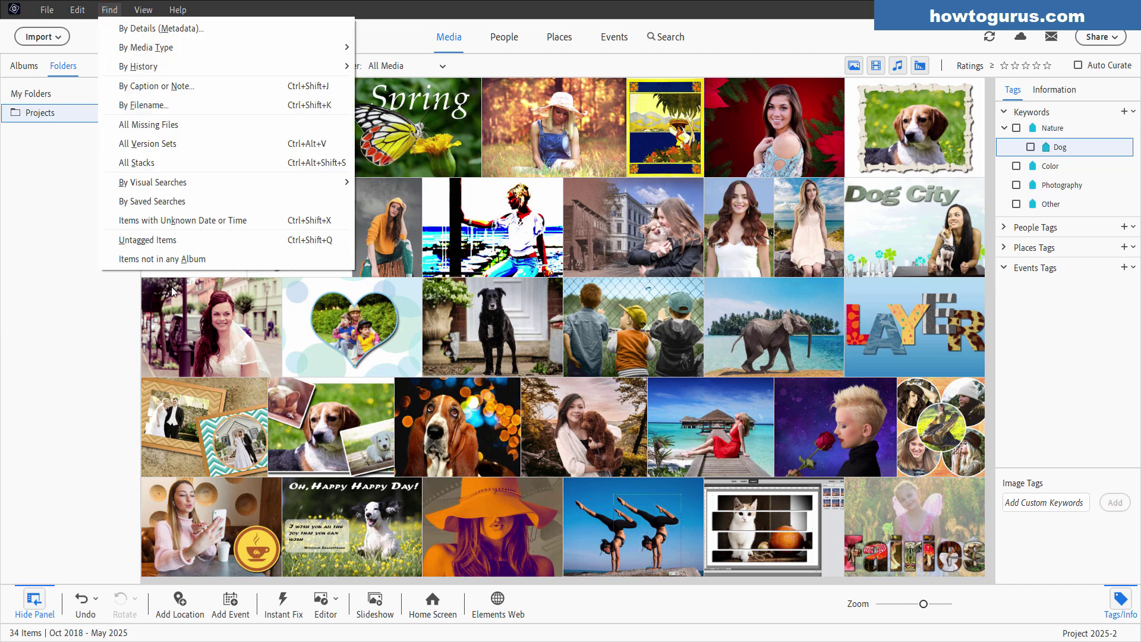
mouse_move(172, 48)
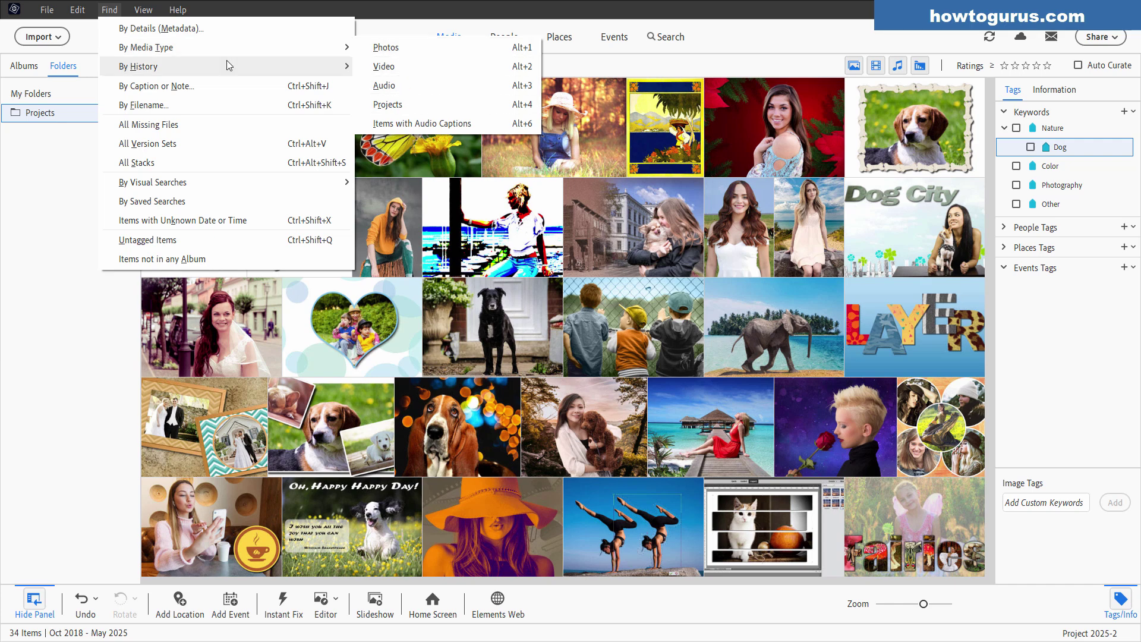
mouse_move(227, 64)
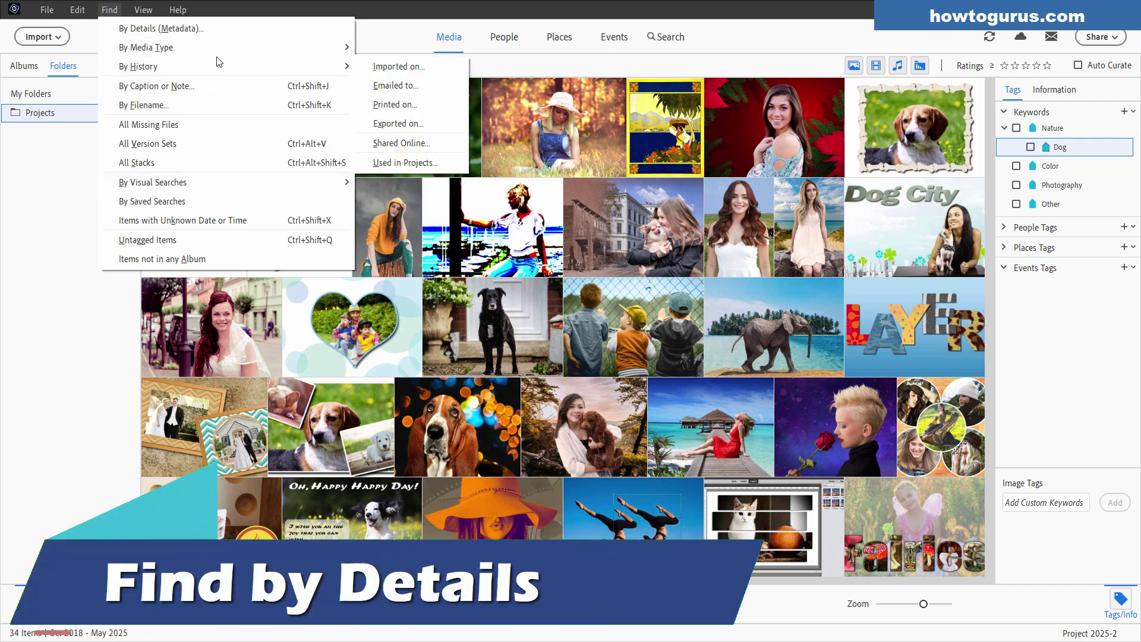
Step: Start a Find by Details search and try Shutter Speed and Capture Date as criteria
click(146, 30)
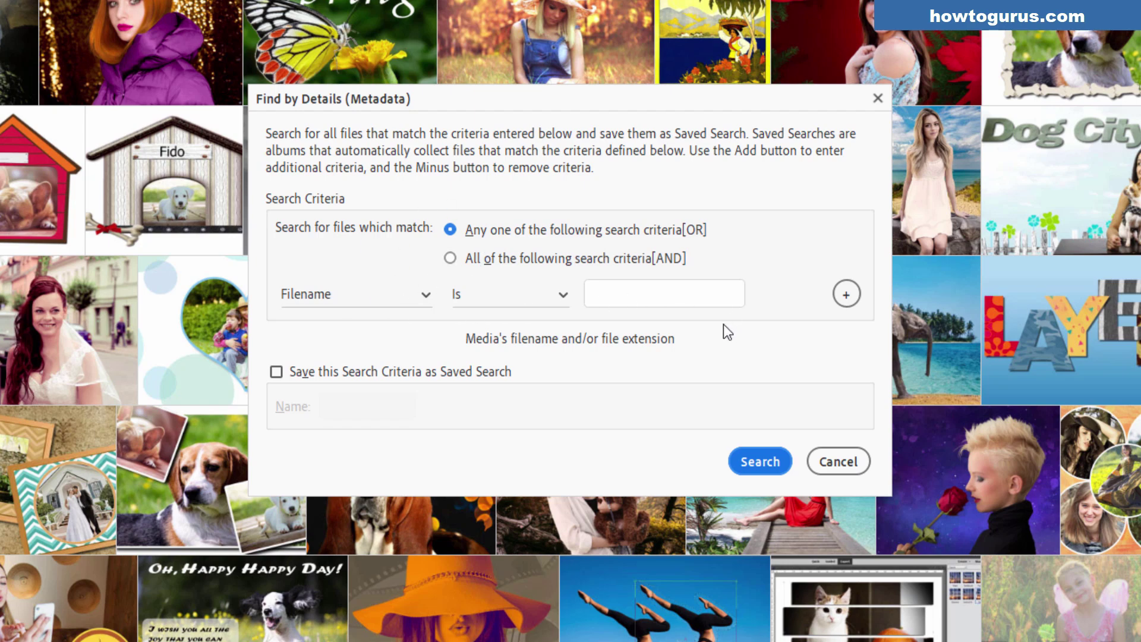
click(426, 295)
click(427, 295)
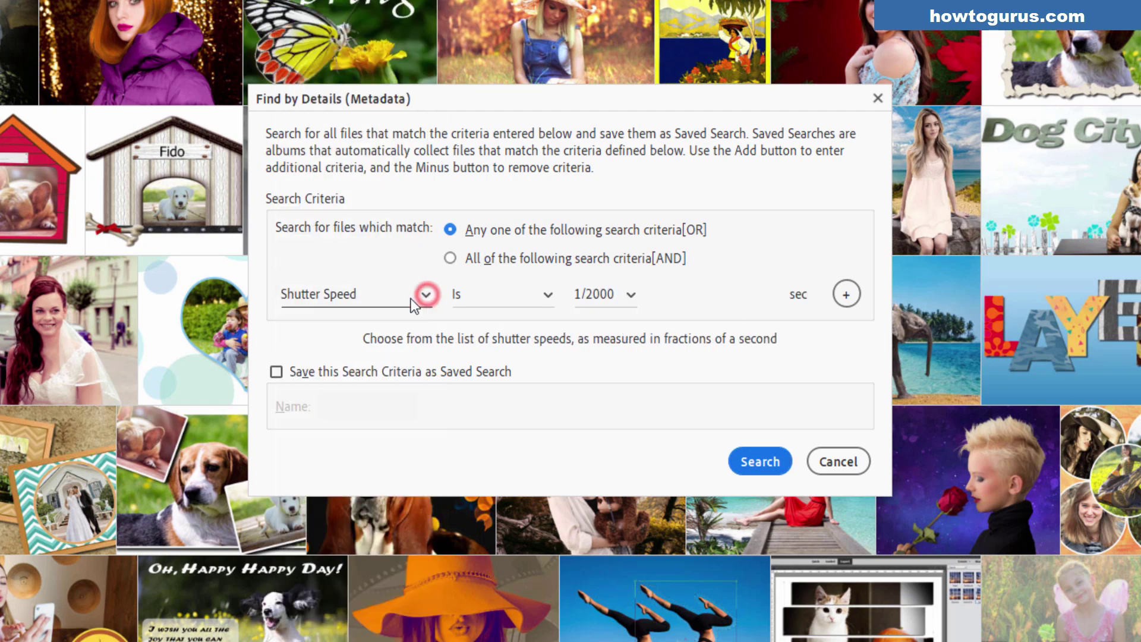
click(426, 295)
scroll(394, 237, up, 3)
click(427, 107)
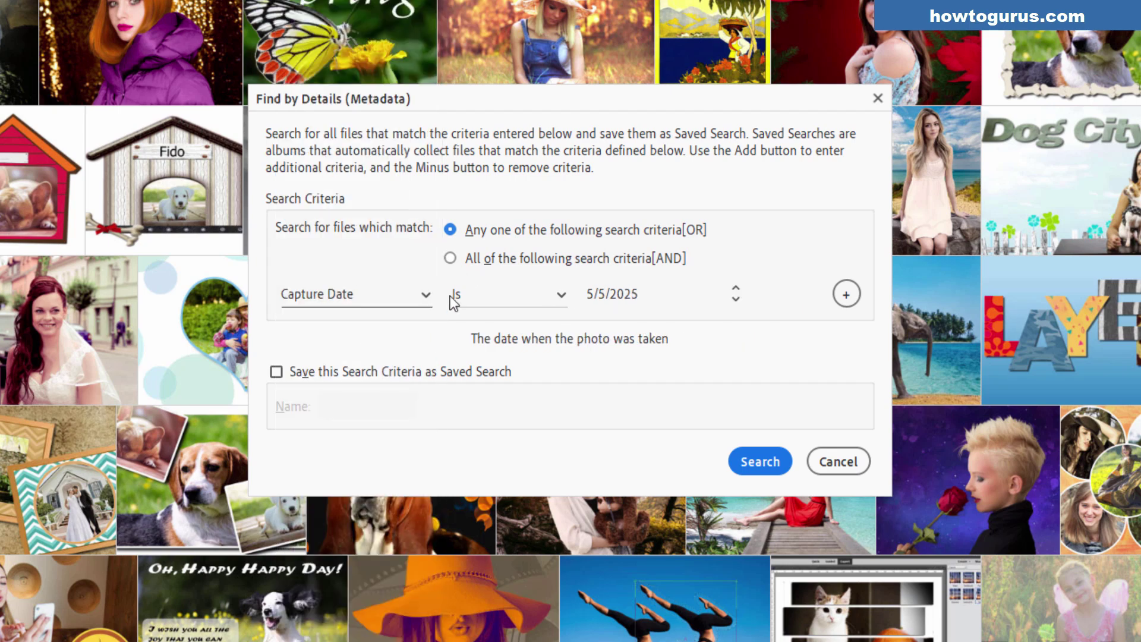
click(430, 294)
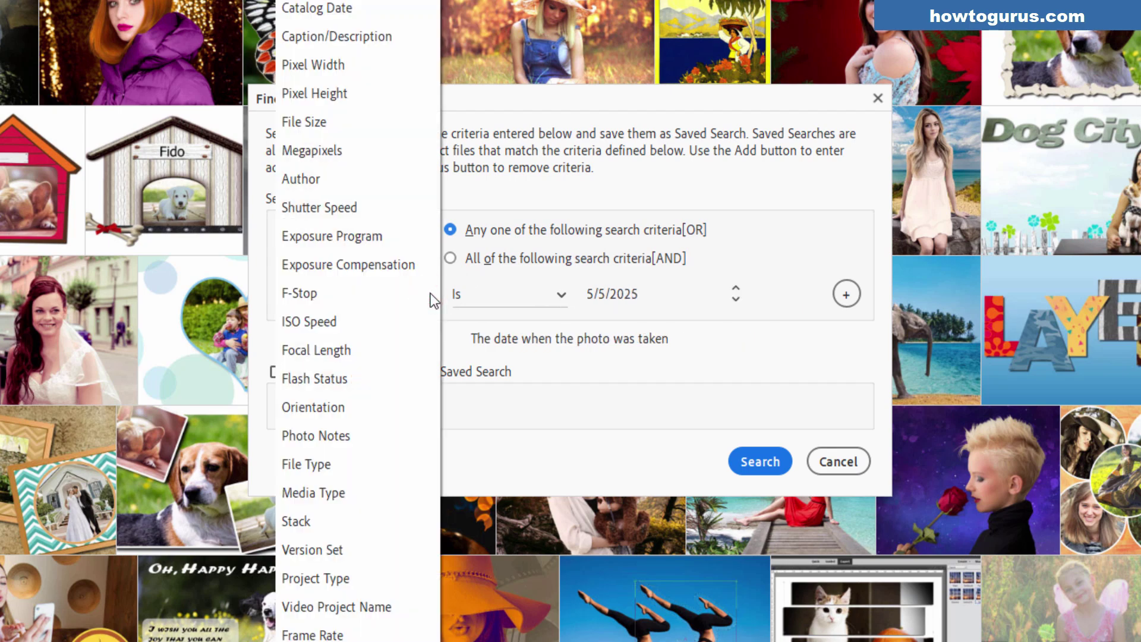
Step: Search for File Type is JPEG
click(348, 459)
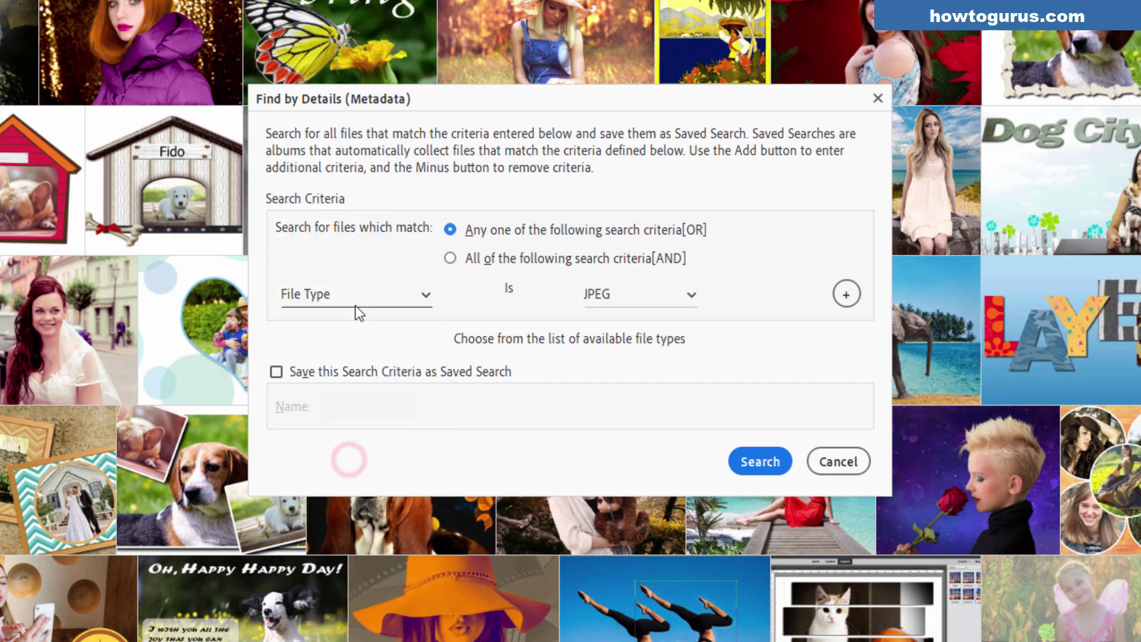
click(694, 297)
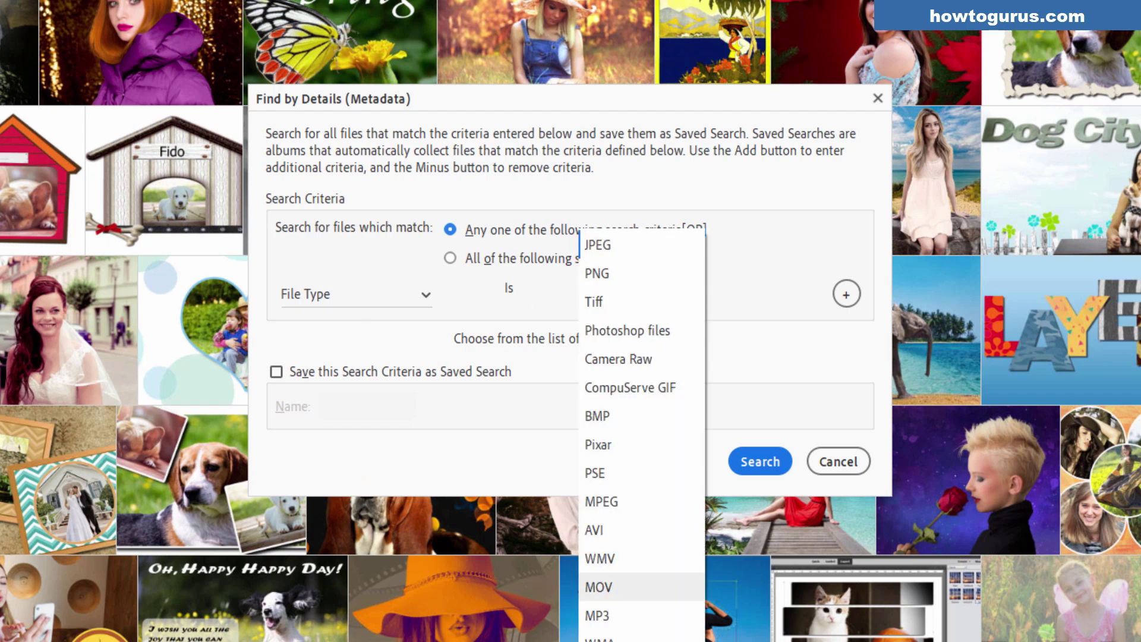
click(625, 245)
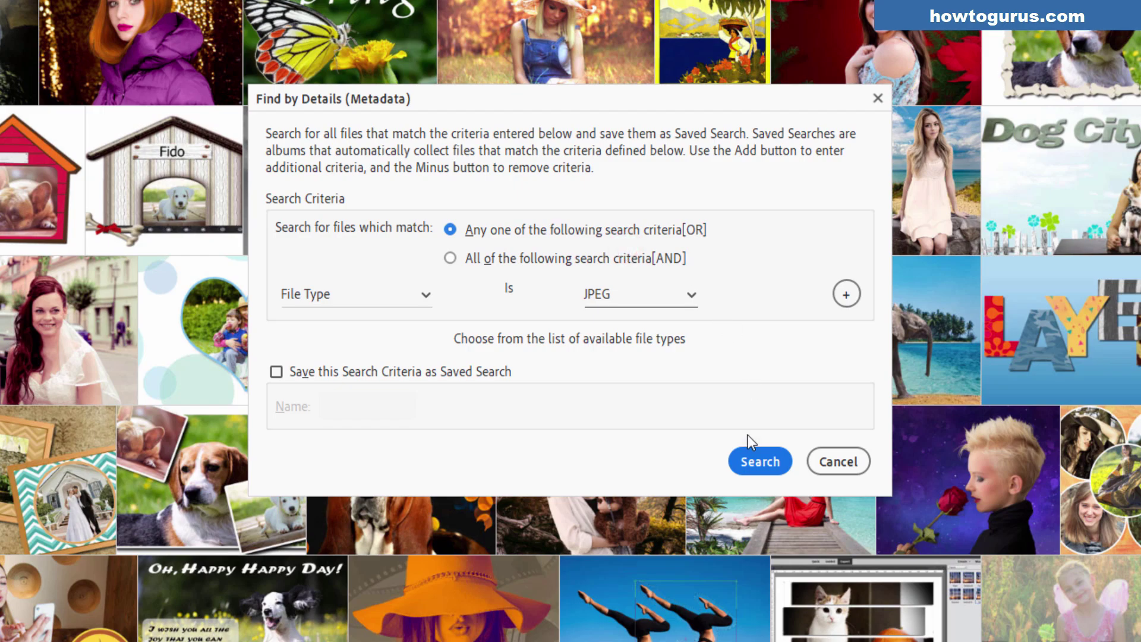
click(758, 461)
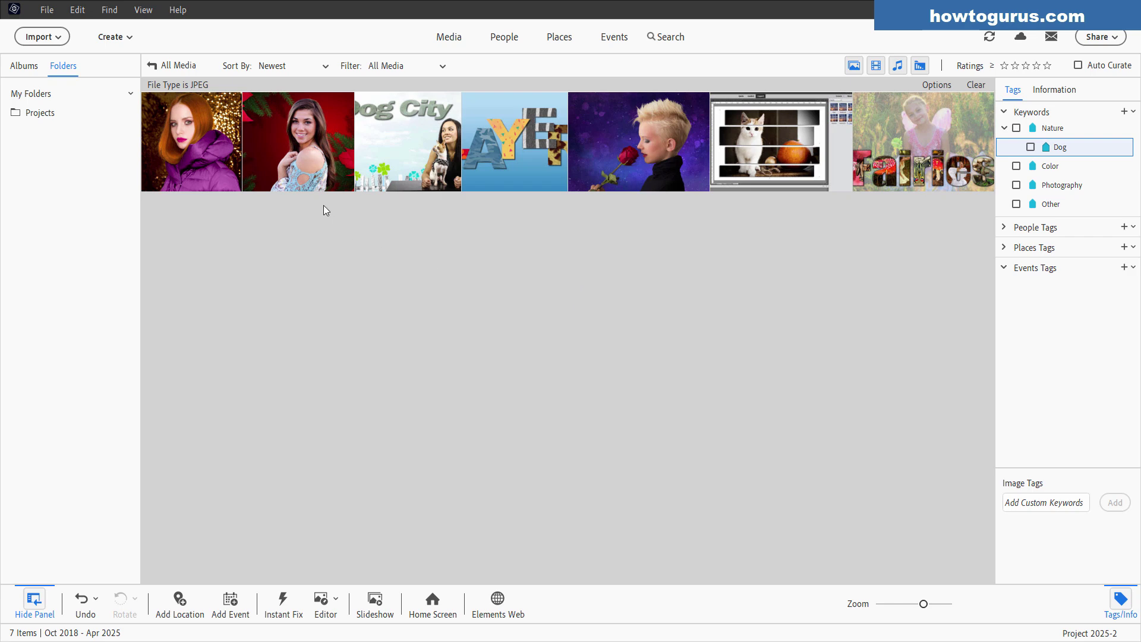
Step: Clear the JPEG filter back to All Media and start a new Find by Details search
click(153, 66)
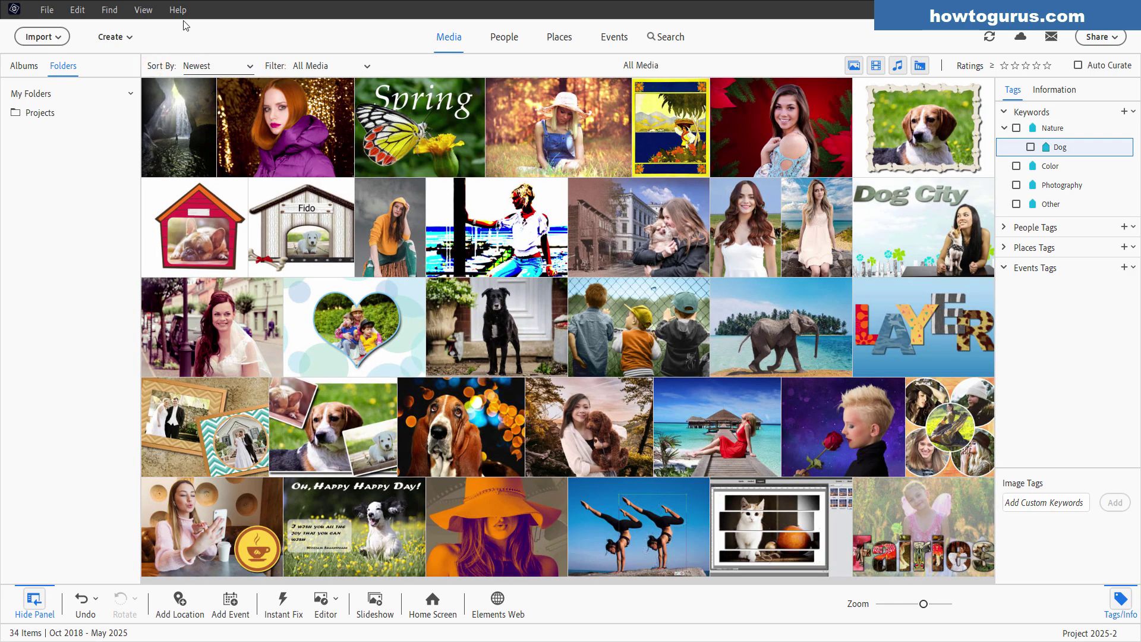
click(119, 14)
click(128, 26)
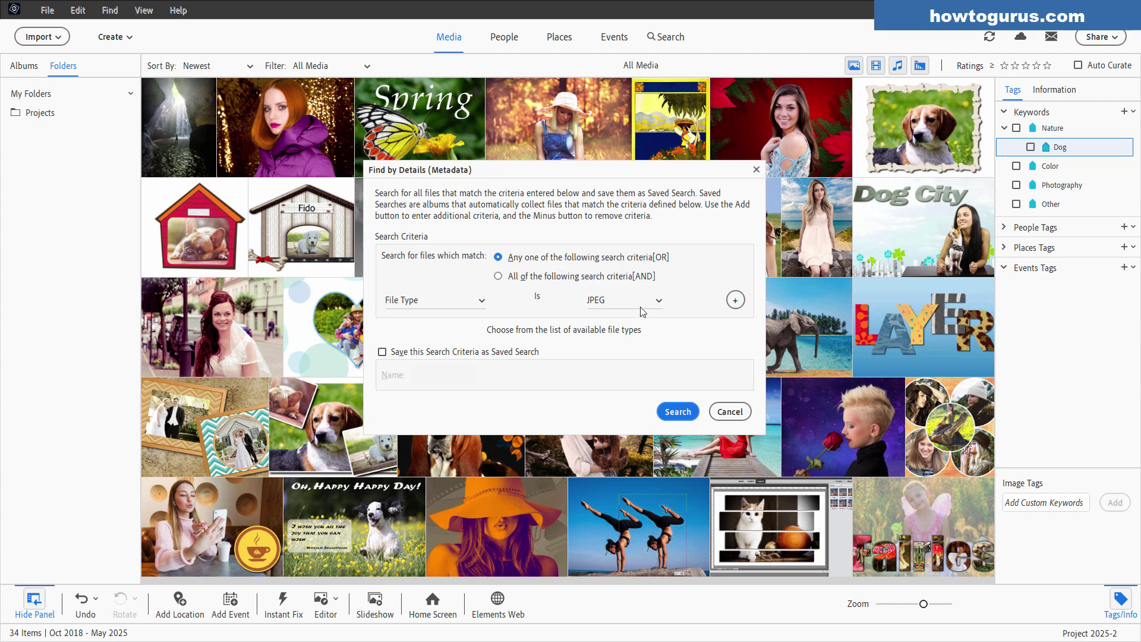
Step: Add a second criterion row matching File Type is PNG
click(736, 301)
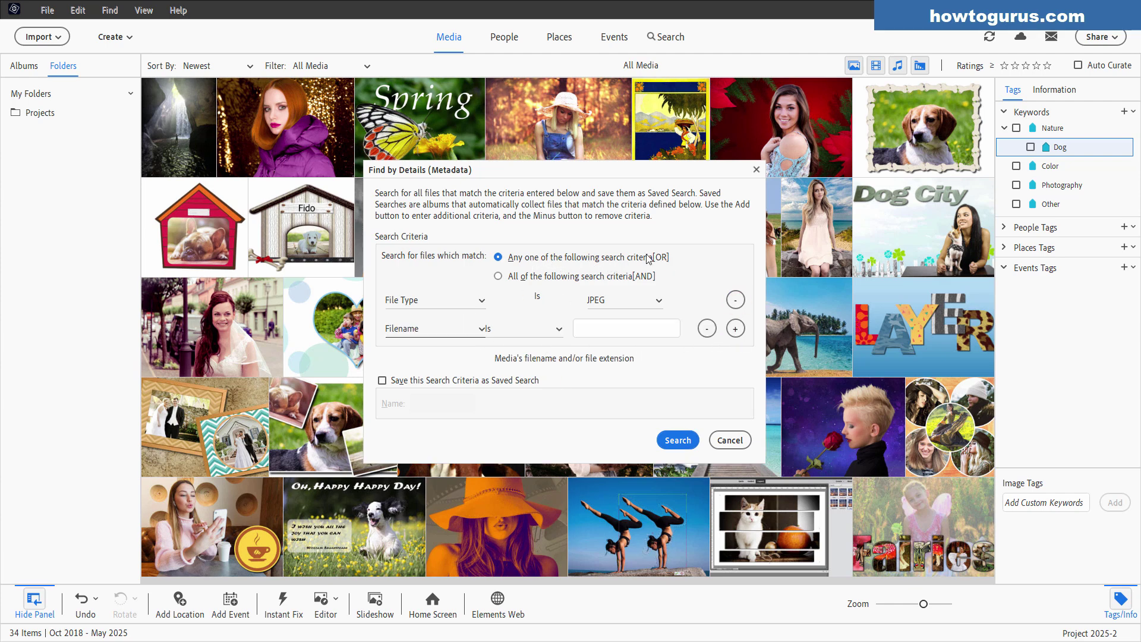
click(481, 330)
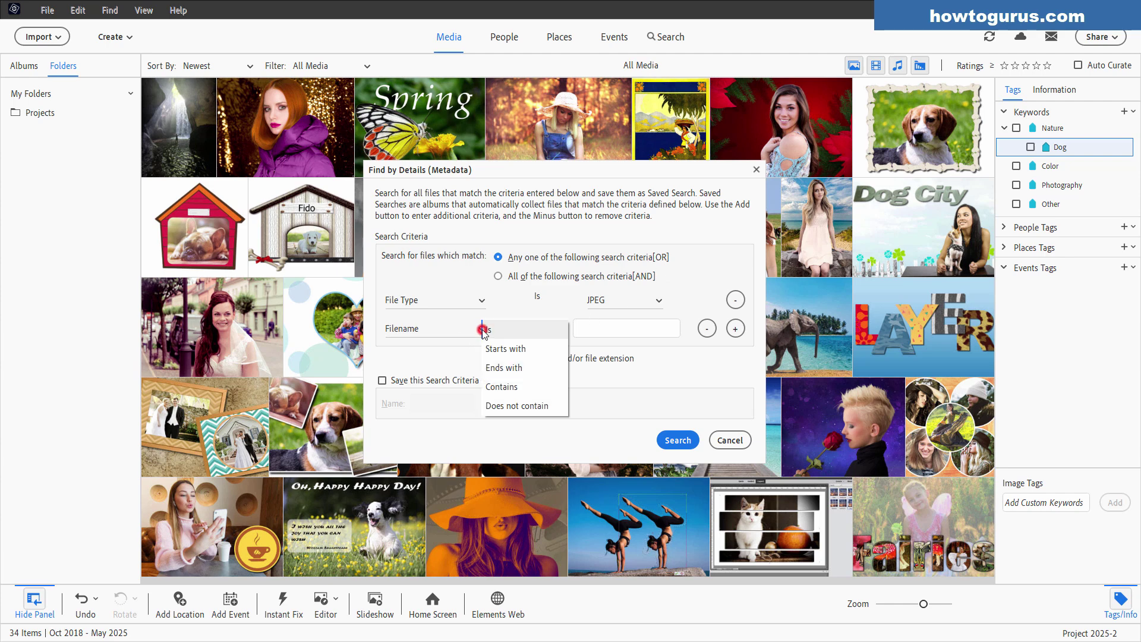
click(463, 334)
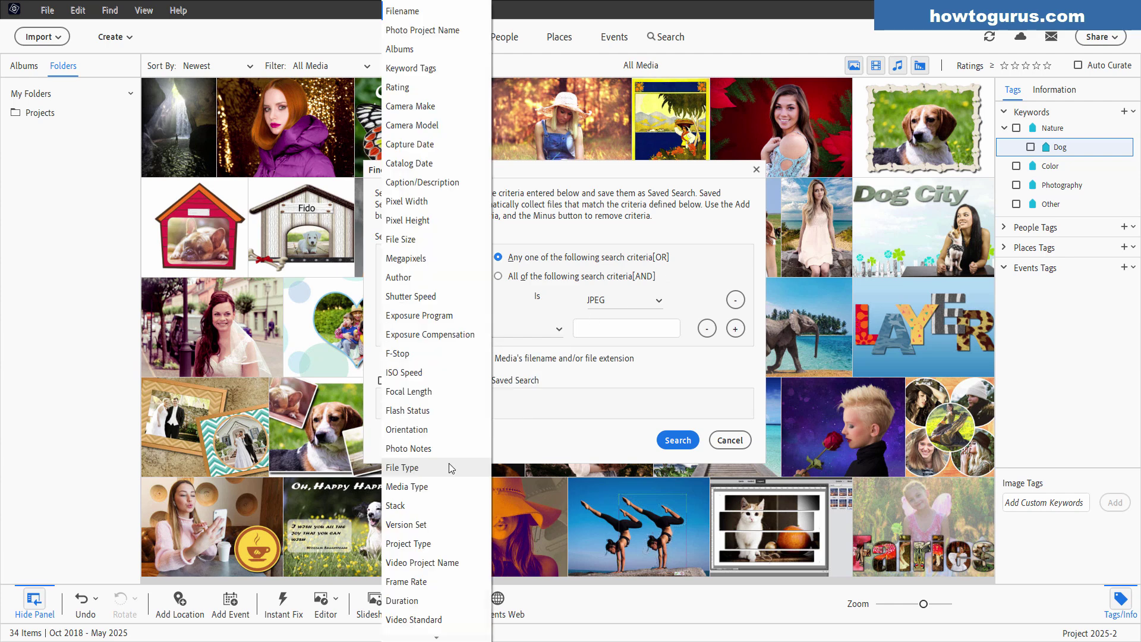
click(449, 464)
click(661, 337)
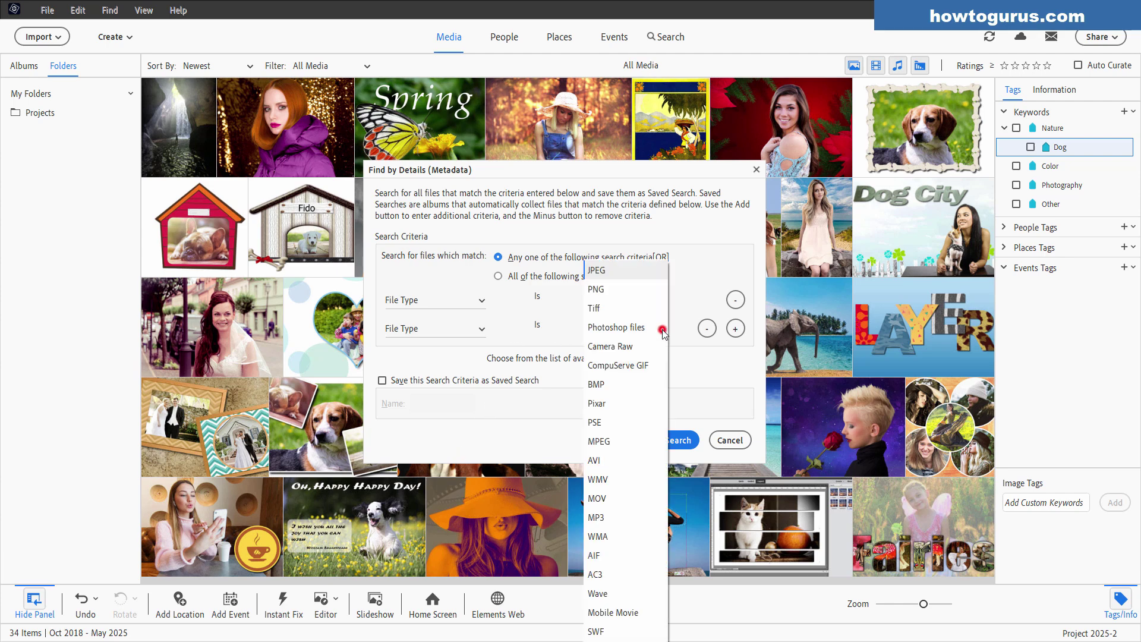
click(621, 290)
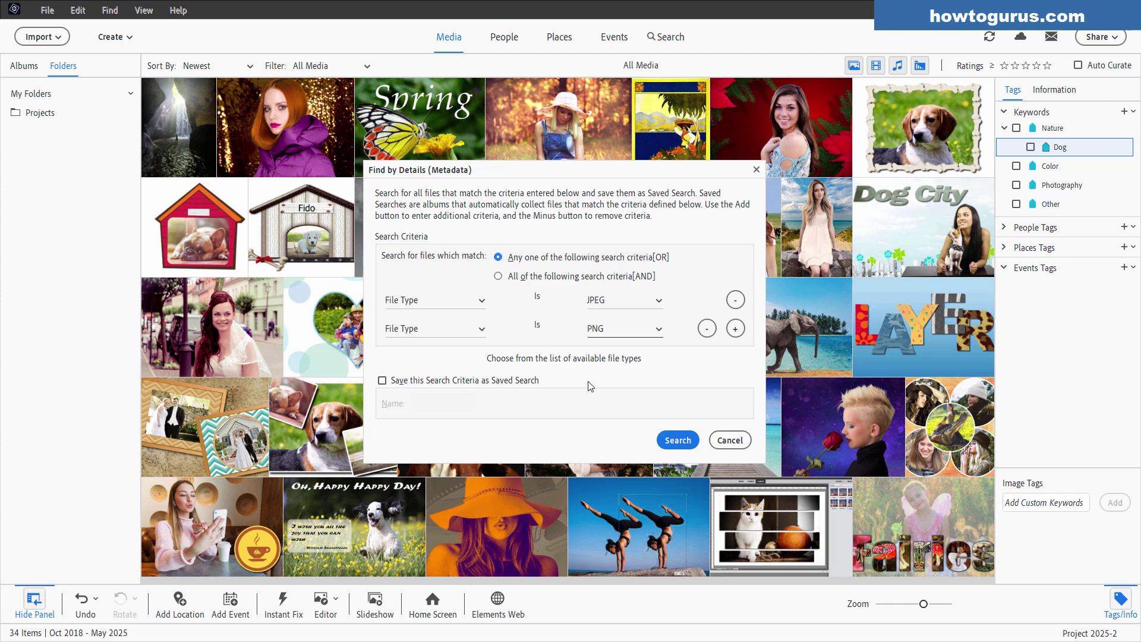
Step: Save the JPEG-or-PNG criteria as the saved search 'File Type' and run it
click(383, 380)
text(Fil)
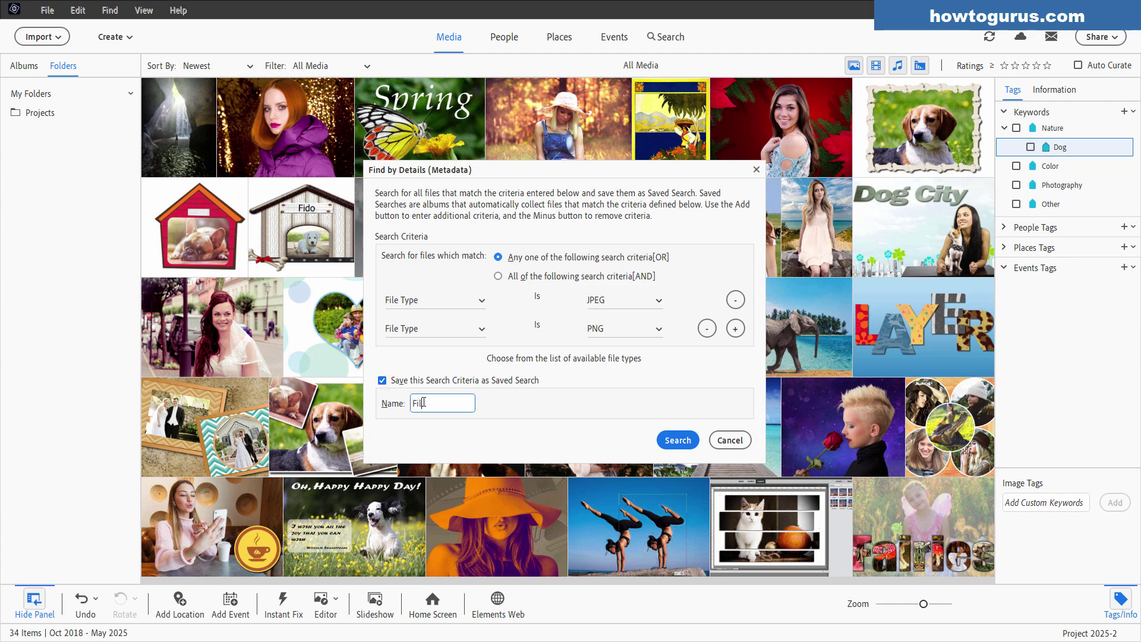
text(e Type)
click(678, 440)
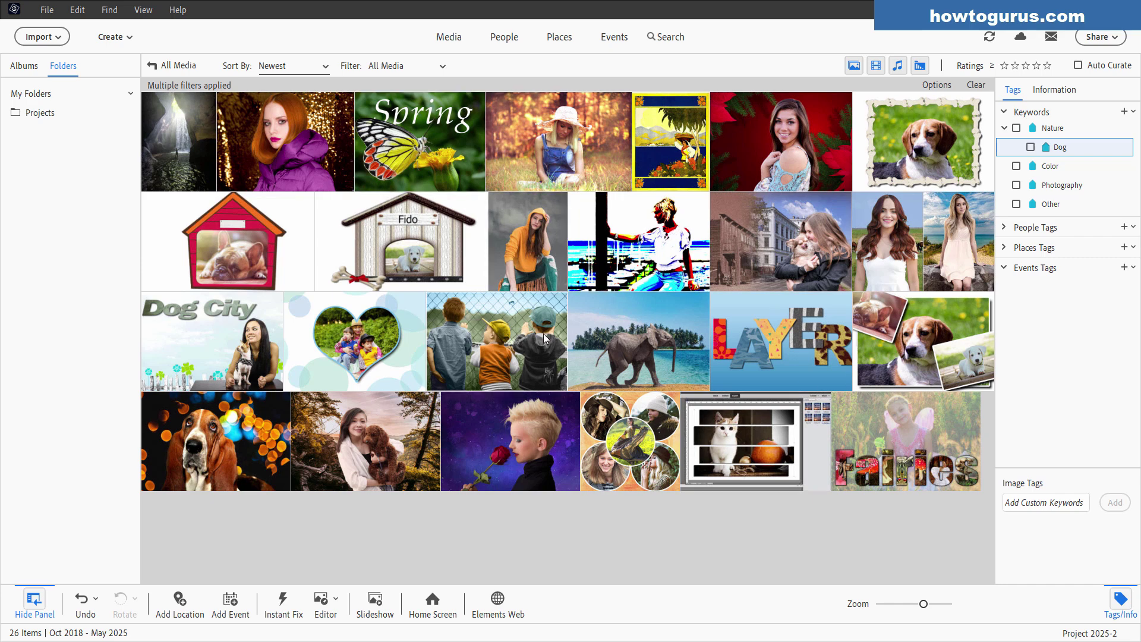
Step: Show all 34 items, then confirm 'File Type' appears under Saved Searches and cancel
click(152, 66)
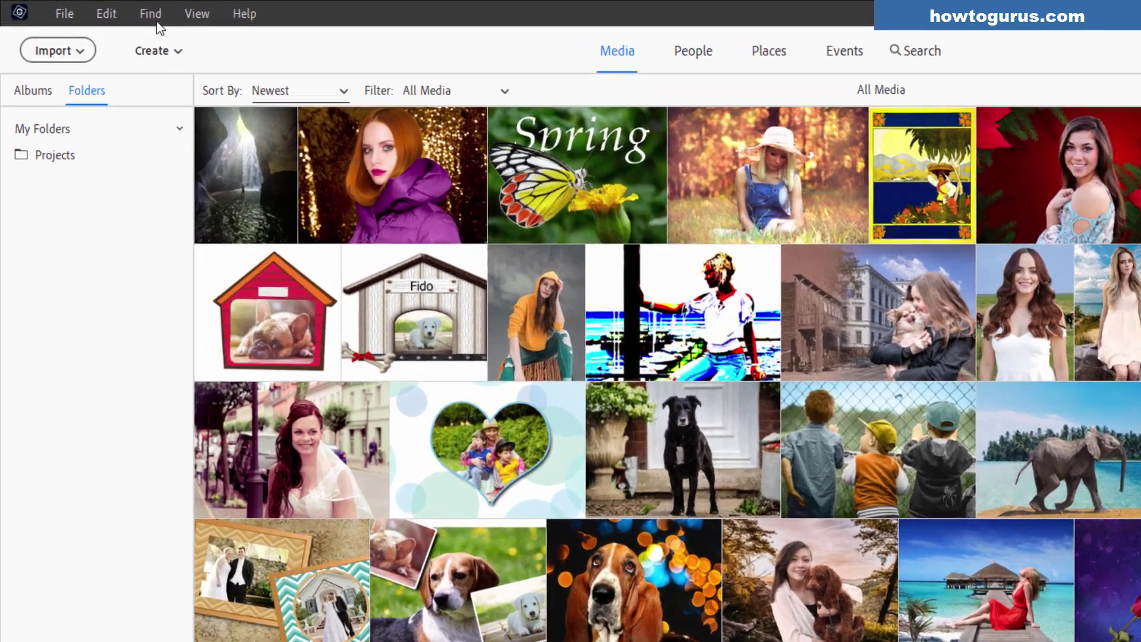
click(111, 10)
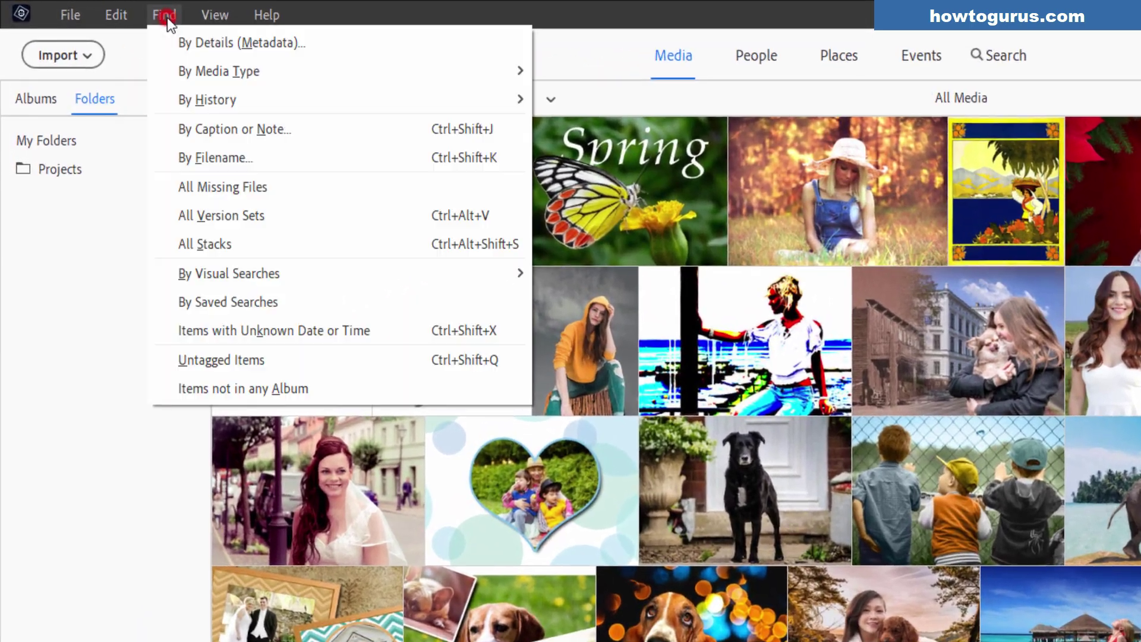
click(258, 301)
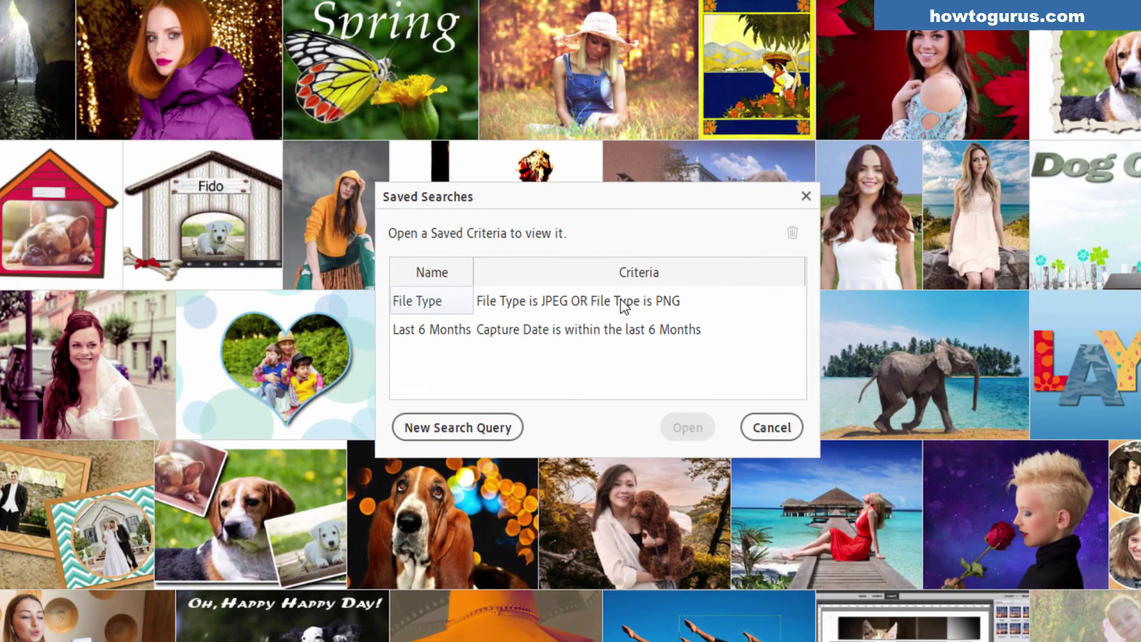
click(437, 308)
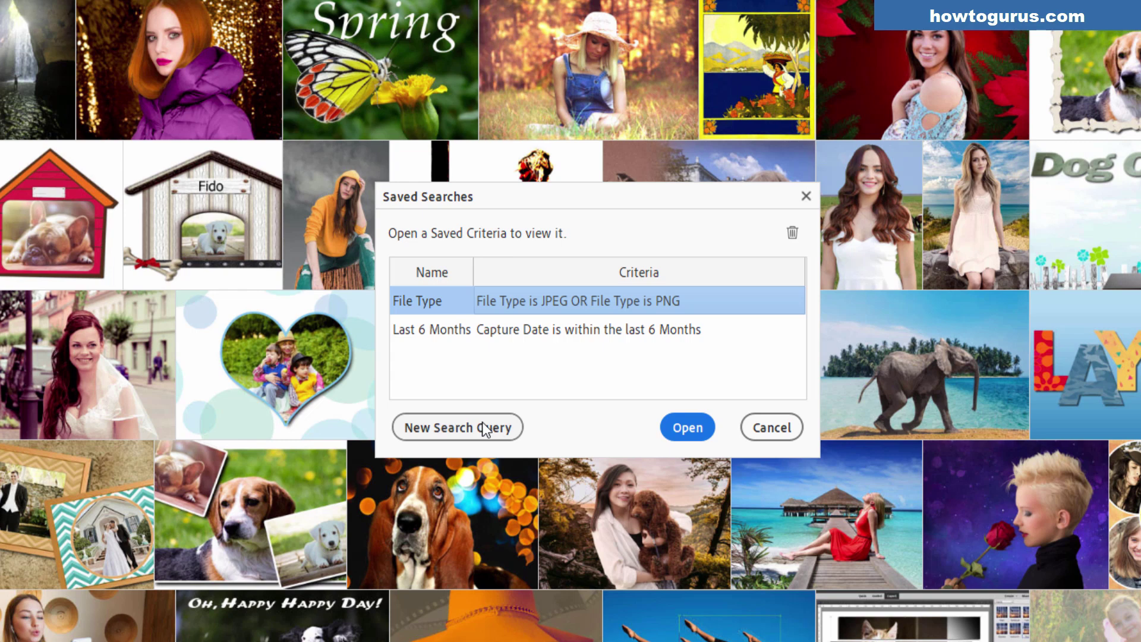
click(761, 437)
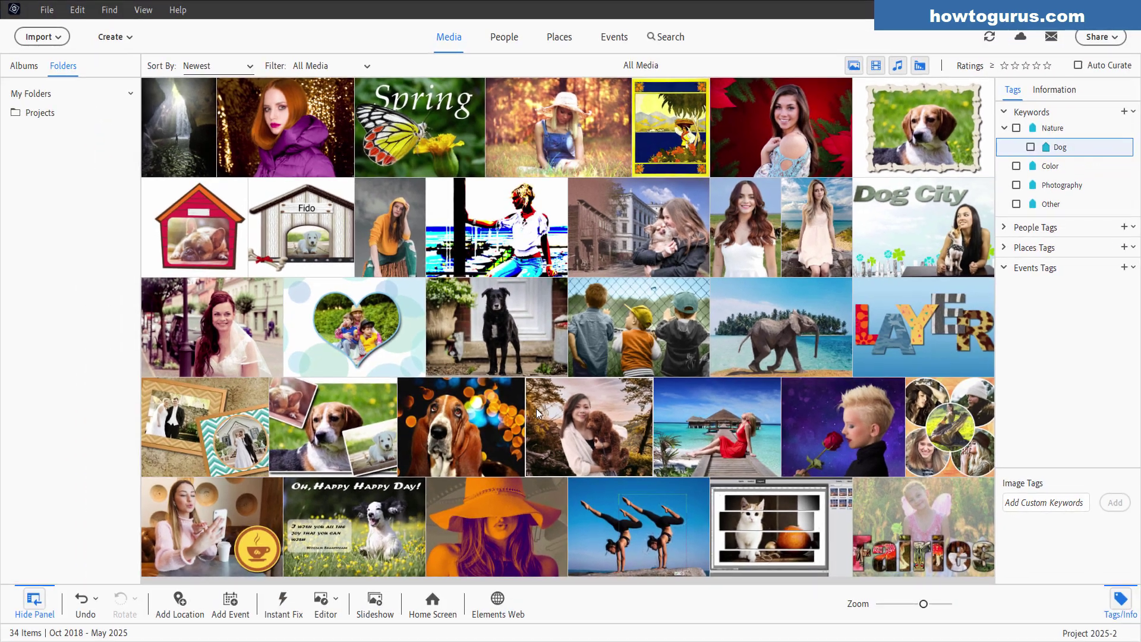